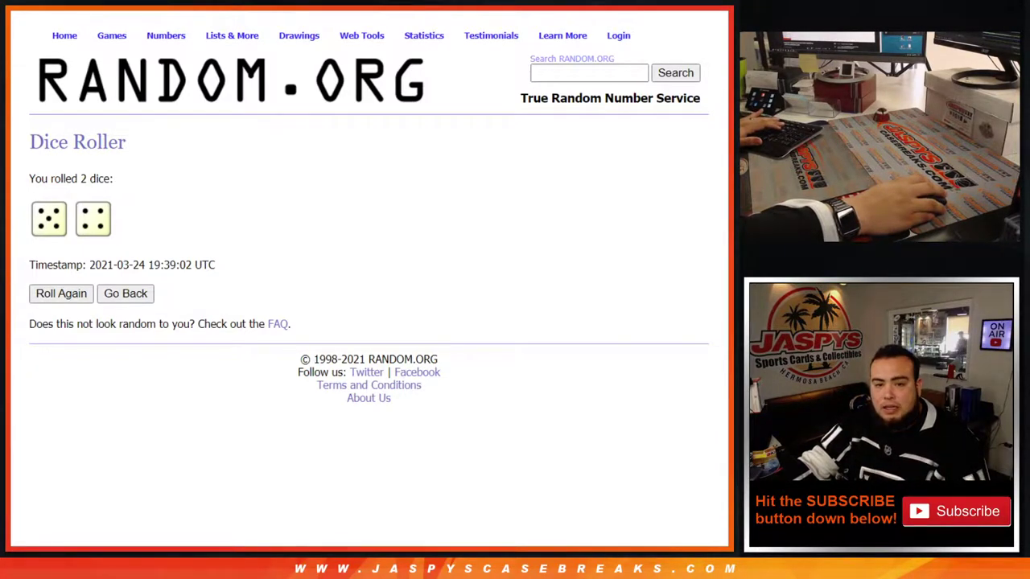
Randomize the 30-entry participant list repeatedly until it has been shuffled nine times
{"action": "key", "text": "ctrl+Tab"}
{"action": "scroll", "coordinate": [98, 465], "scroll_direction": "down", "scroll_amount": 5}
{"action": "left_click", "coordinate": [37, 463]}
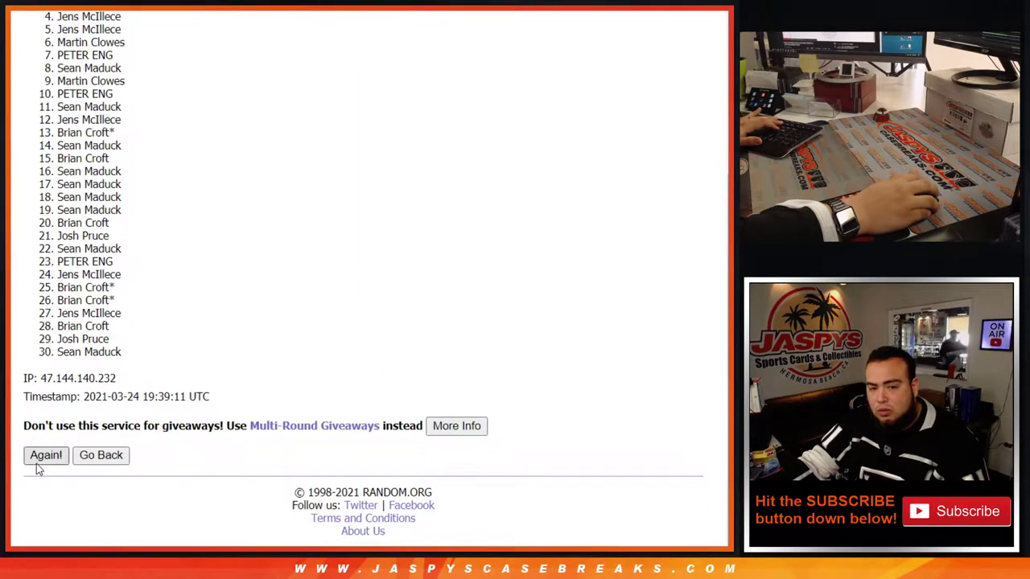
{"action": "left_click", "coordinate": [37, 463]}
{"action": "left_click", "coordinate": [37, 466]}
{"action": "left_click", "coordinate": [37, 467]}
{"action": "left_click", "coordinate": [37, 465]}
{"action": "left_click", "coordinate": [36, 466]}
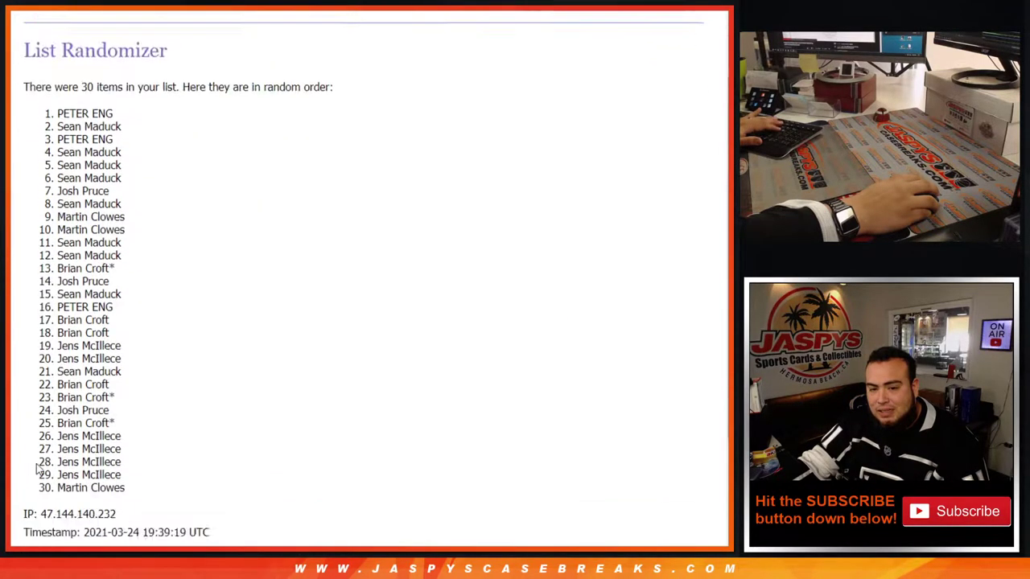
{"action": "left_click", "coordinate": [37, 465]}
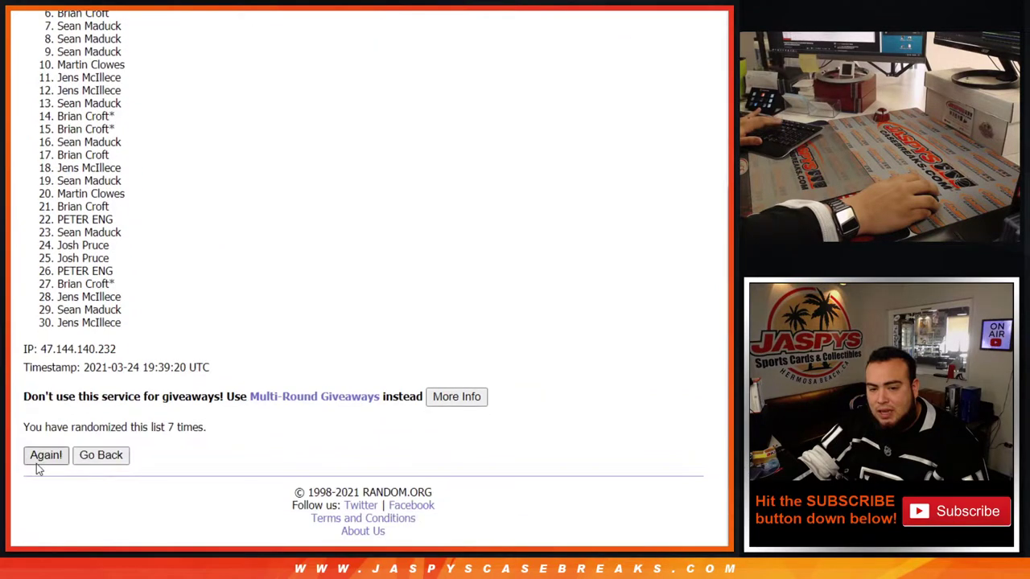
{"action": "left_click", "coordinate": [37, 465]}
{"action": "left_click", "coordinate": [36, 464]}
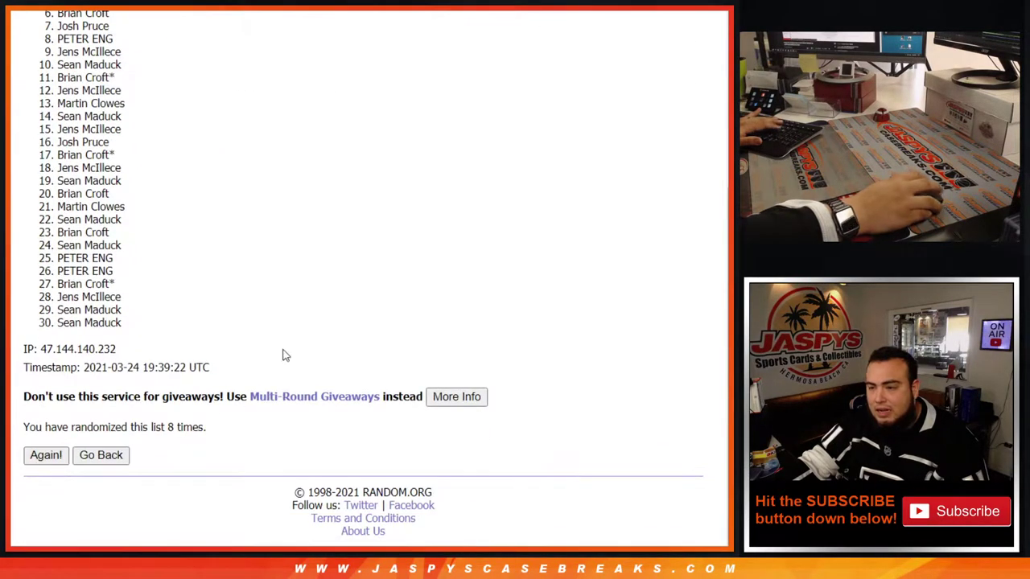
Compare the participant list's randomization count with the two-dice roll and review the final name order
{"action": "scroll", "coordinate": [241, 407], "scroll_direction": "down", "scroll_amount": 3}
{"action": "left_click_drag", "start_coordinate": [162, 428], "coordinate": [215, 426]}
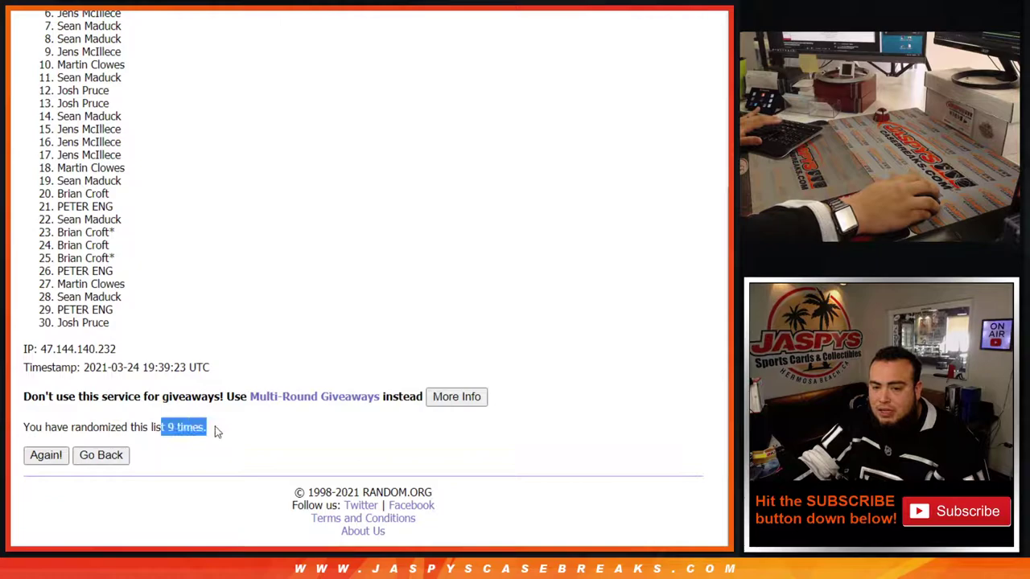
{"action": "scroll", "coordinate": [306, 455], "scroll_direction": "up", "scroll_amount": 7}
{"action": "key", "text": "ctrl+Tab"}
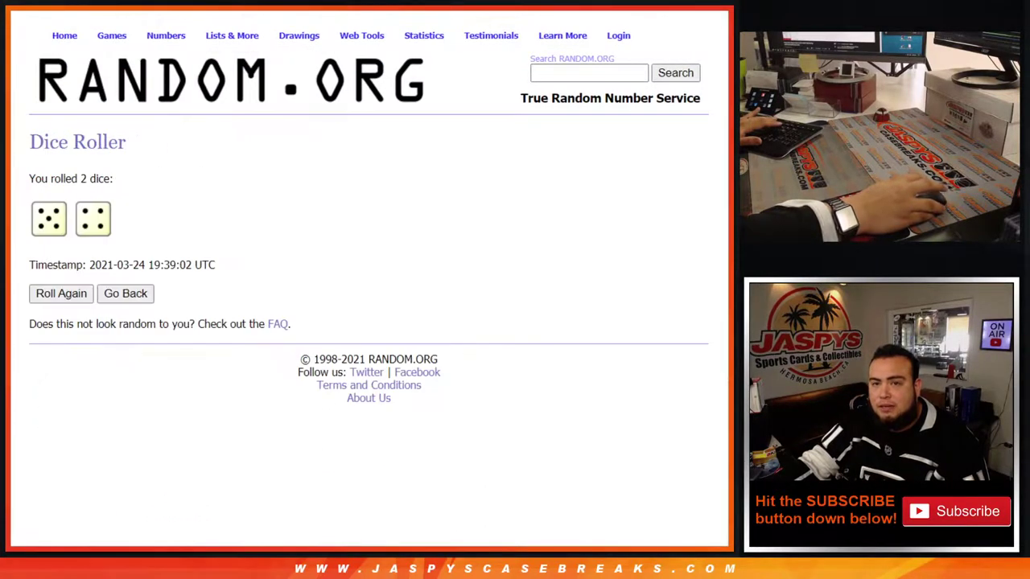
{"action": "key", "text": "ctrl+shift+Tab"}
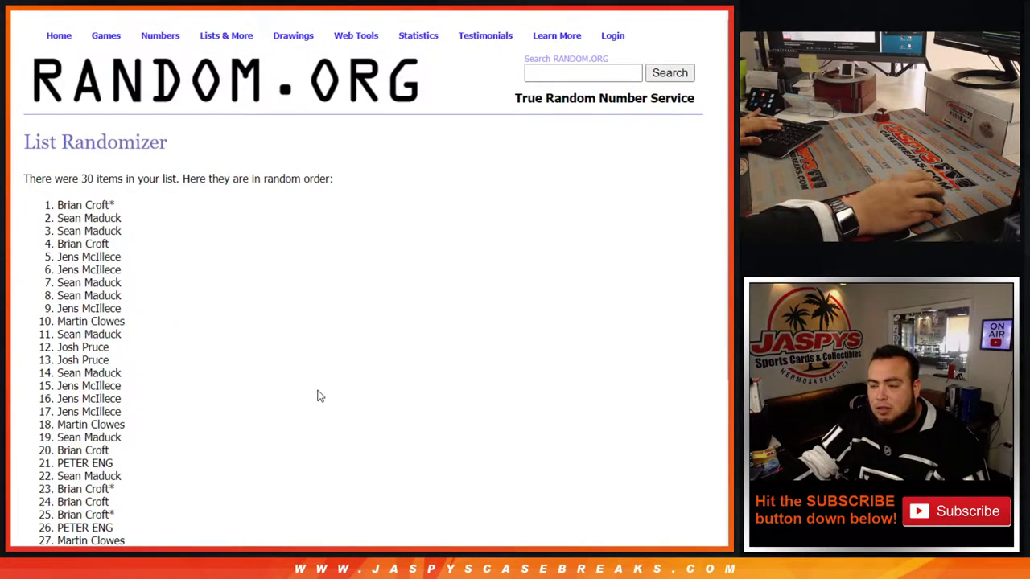
{"action": "scroll", "coordinate": [268, 416], "scroll_direction": "down", "scroll_amount": 5}
{"action": "left_click_drag", "start_coordinate": [162, 427], "coordinate": [249, 437]}
{"action": "scroll", "coordinate": [249, 434], "scroll_direction": "up", "scroll_amount": 6}
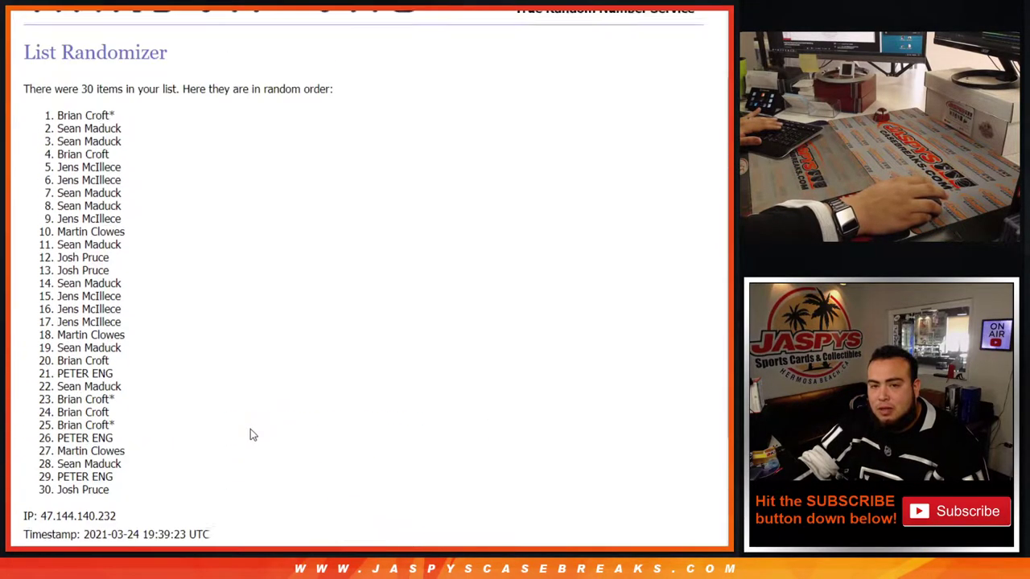
{"action": "key", "text": "ctrl+Tab"}
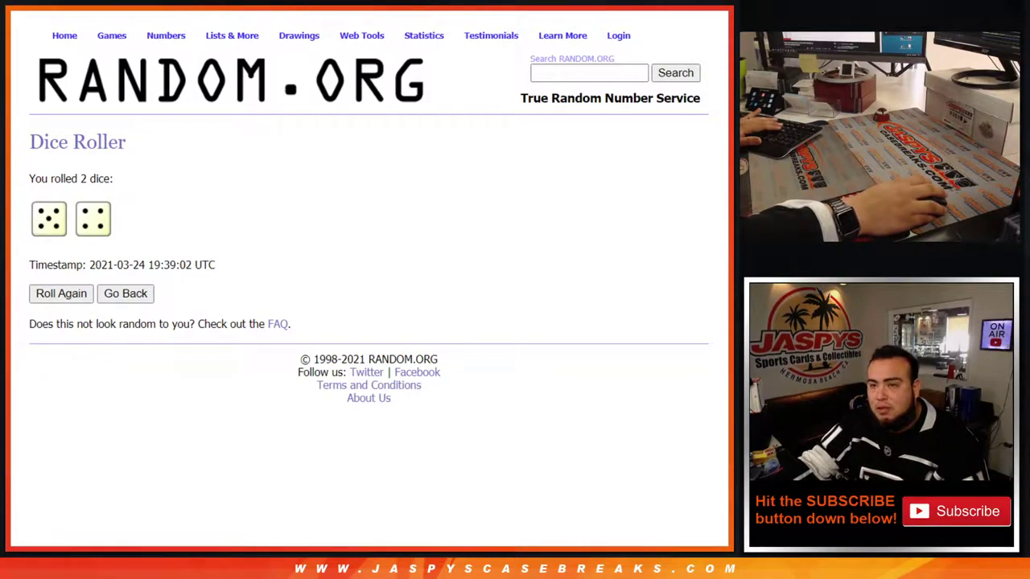
{"action": "key", "text": "ctrl+Tab"}
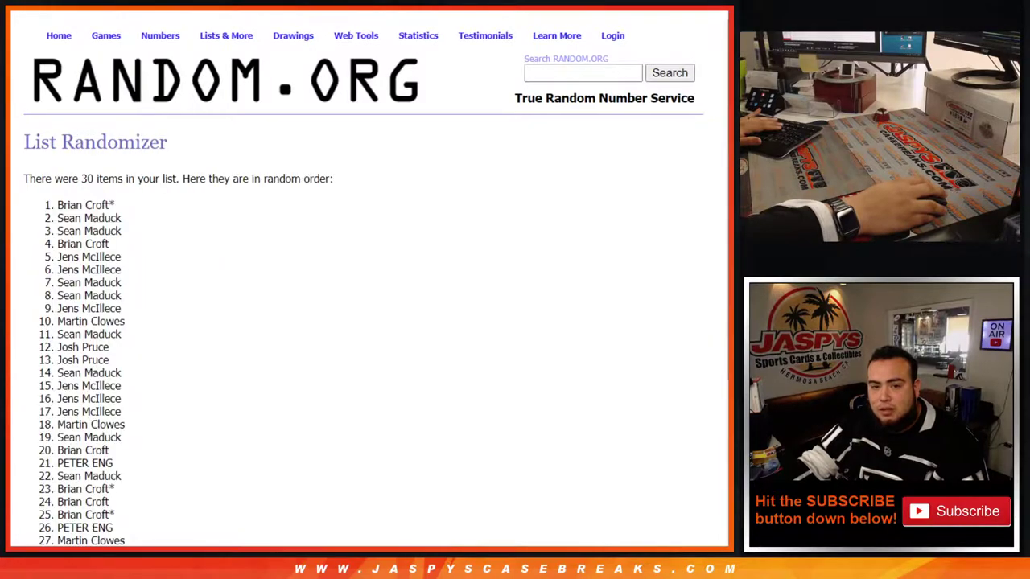
{"action": "scroll", "coordinate": [269, 349], "scroll_direction": "down", "scroll_amount": 5}
{"action": "scroll", "coordinate": [165, 333], "scroll_direction": "up", "scroll_amount": 5}
Select and copy all 30 participant names in their final randomized order
{"action": "left_click_drag", "start_coordinate": [44, 199], "coordinate": [142, 327]}
{"action": "scroll", "coordinate": [157, 265], "scroll_direction": "down", "scroll_amount": 3}
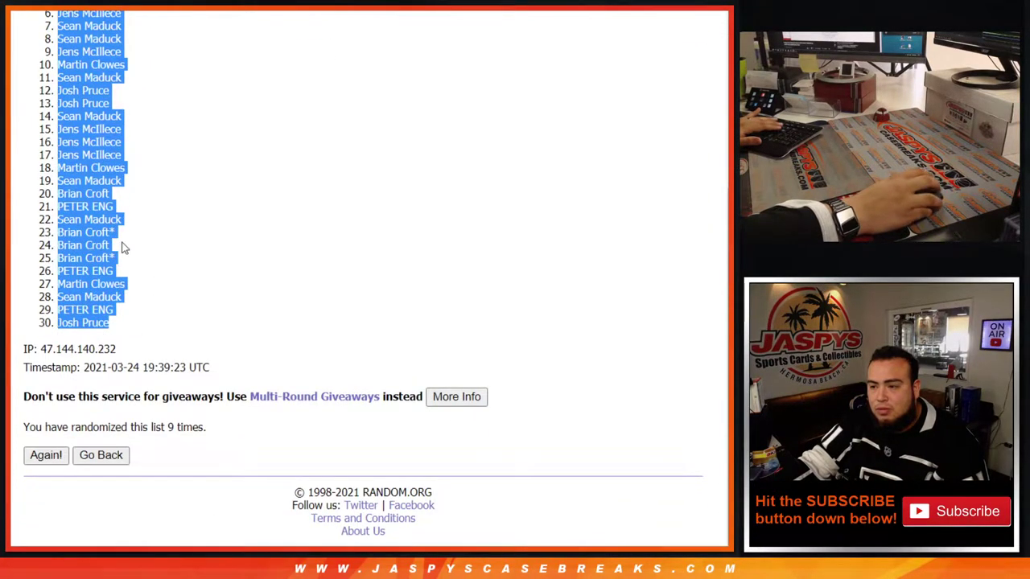
{"action": "scroll", "coordinate": [203, 291], "scroll_direction": "up", "scroll_amount": 2}
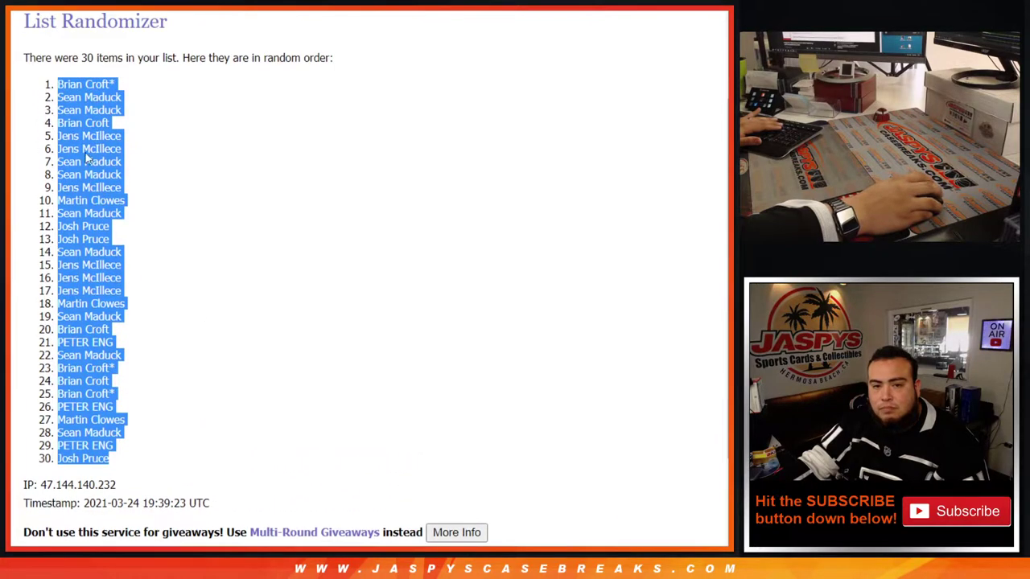
{"action": "key", "text": "ctrl+Tab"}
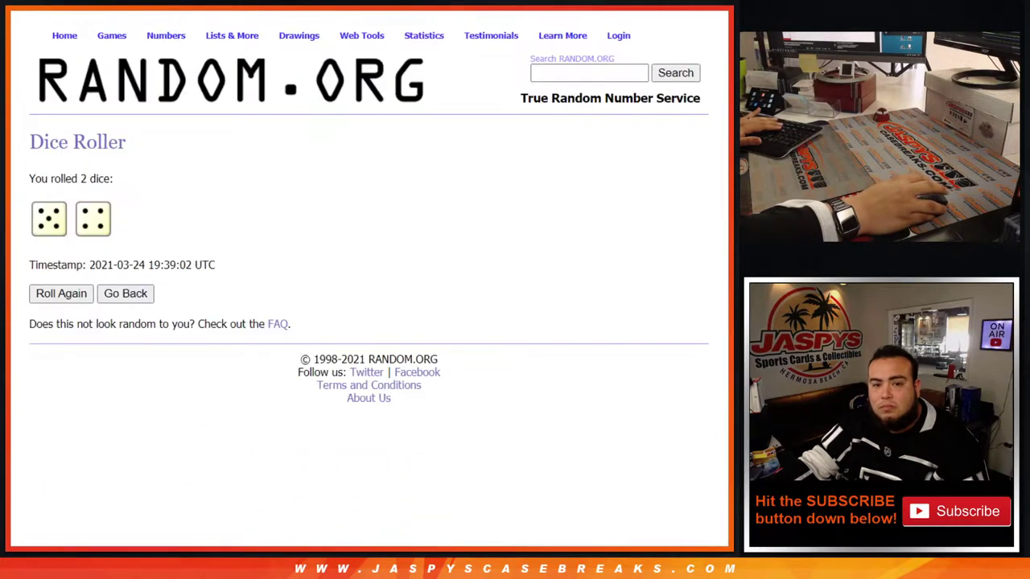
{"action": "key", "text": "ctrl+shift+Tab"}
{"action": "scroll", "coordinate": [306, 338], "scroll_direction": "down", "scroll_amount": 2}
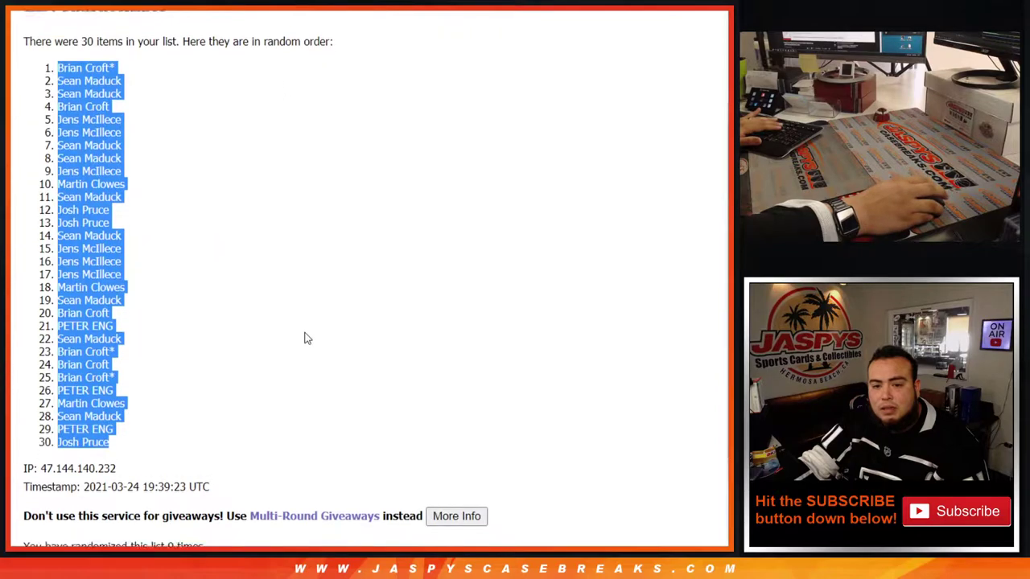
{"action": "scroll", "coordinate": [190, 289], "scroll_direction": "up", "scroll_amount": 2}
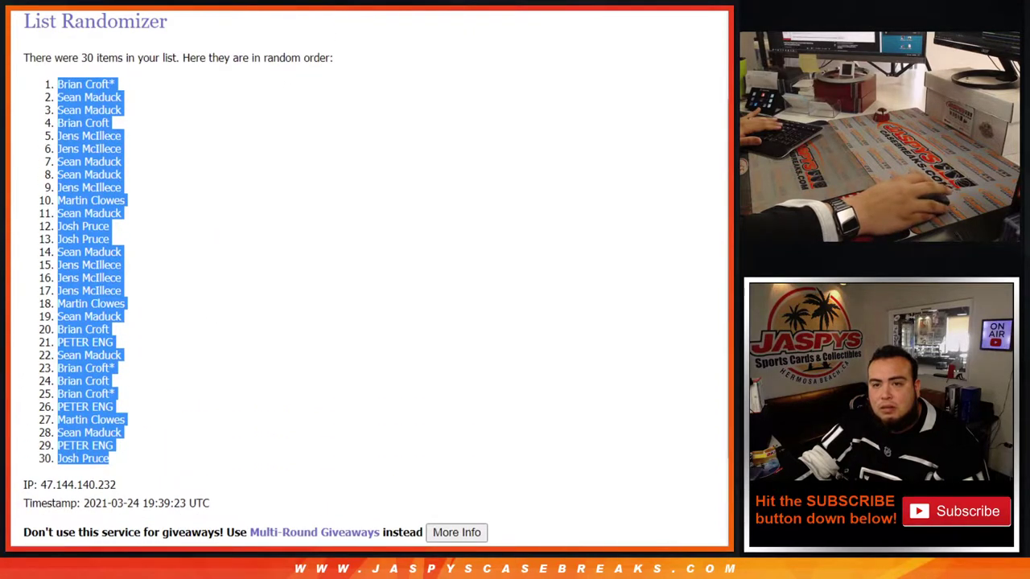
Create a blank spreadsheet in Google Sheets and paste the participant names into column A from cell A1
{"action": "key", "text": "ctrl+Tab"}
{"action": "left_click", "coordinate": [25, 32]}
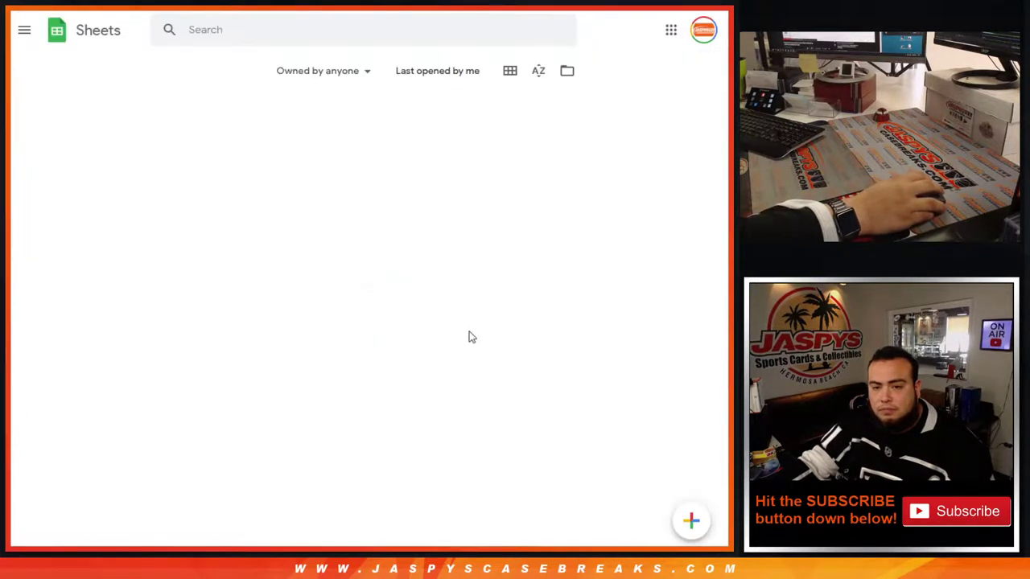
{"action": "mouse_move", "coordinate": [694, 531]}
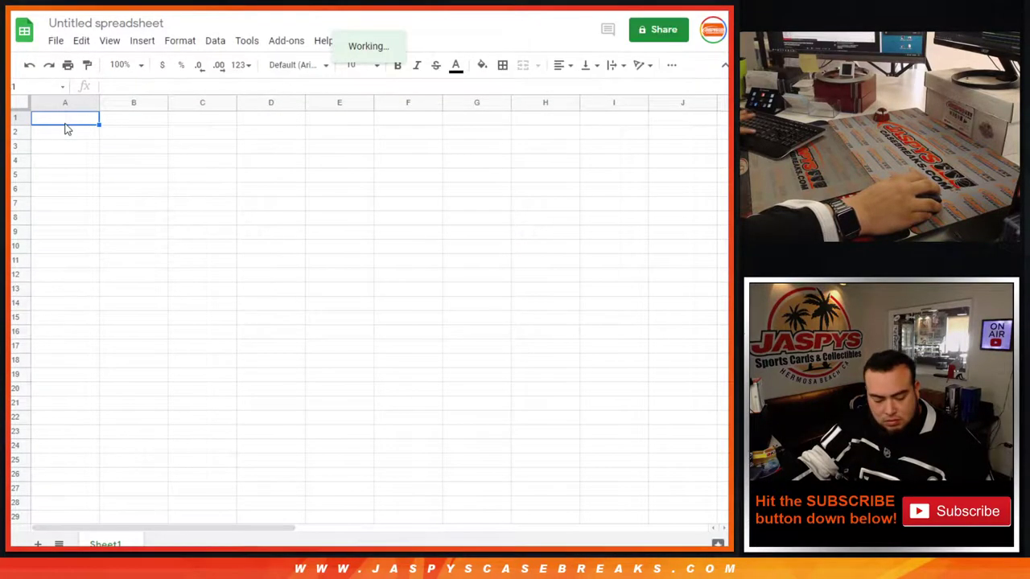
{"action": "key", "text": "ctrl+v"}
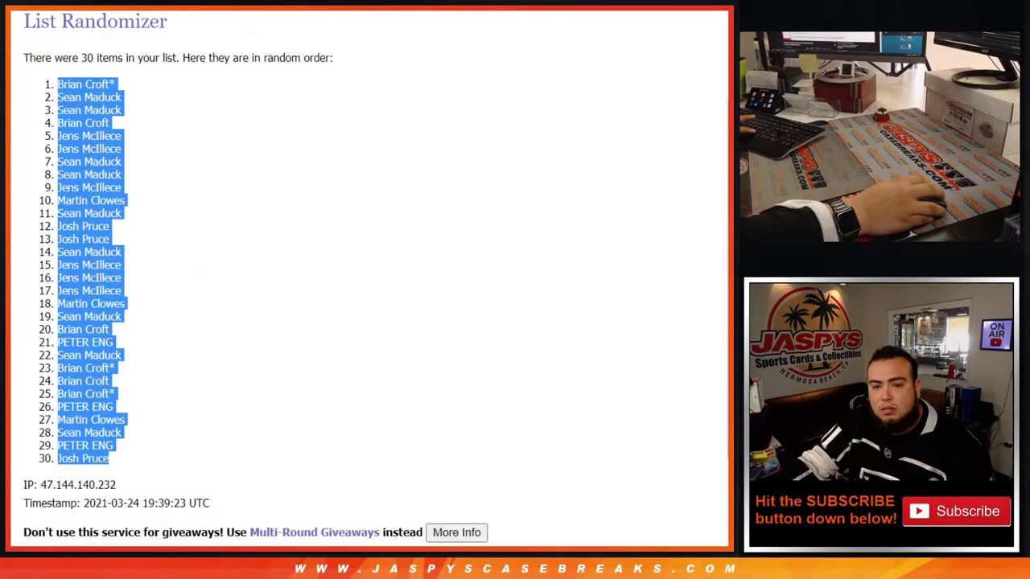
Randomize the 30-item hockey team list in RANDOM.ORG nine times and check its randomization count
{"action": "scroll", "coordinate": [224, 225], "scroll_direction": "down", "scroll_amount": 2}
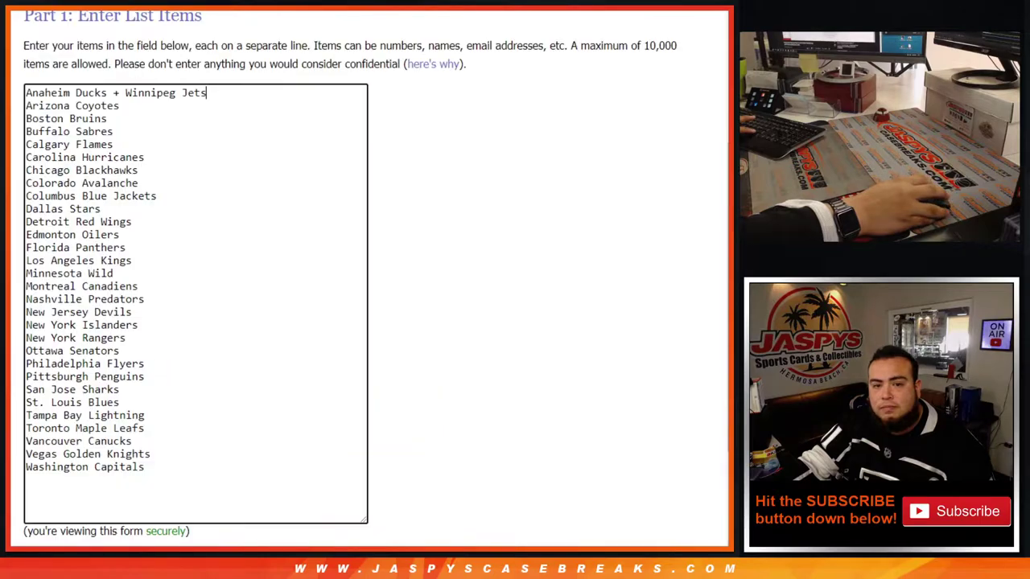
{"action": "scroll", "coordinate": [399, 296], "scroll_direction": "down", "scroll_amount": 2}
{"action": "left_click", "coordinate": [39, 456]}
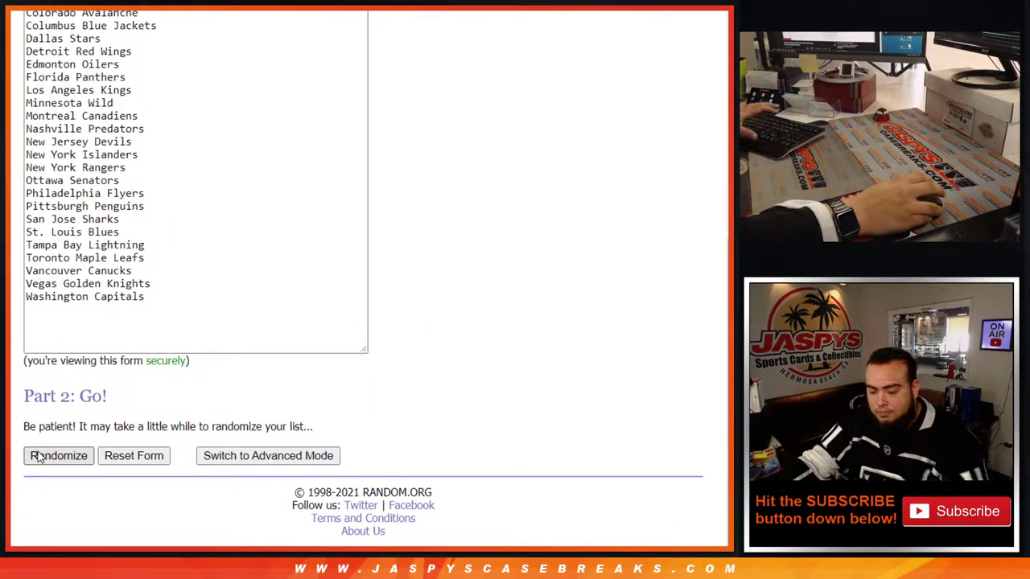
{"action": "scroll", "coordinate": [38, 455], "scroll_direction": "down", "scroll_amount": 3}
{"action": "left_click", "coordinate": [39, 455]}
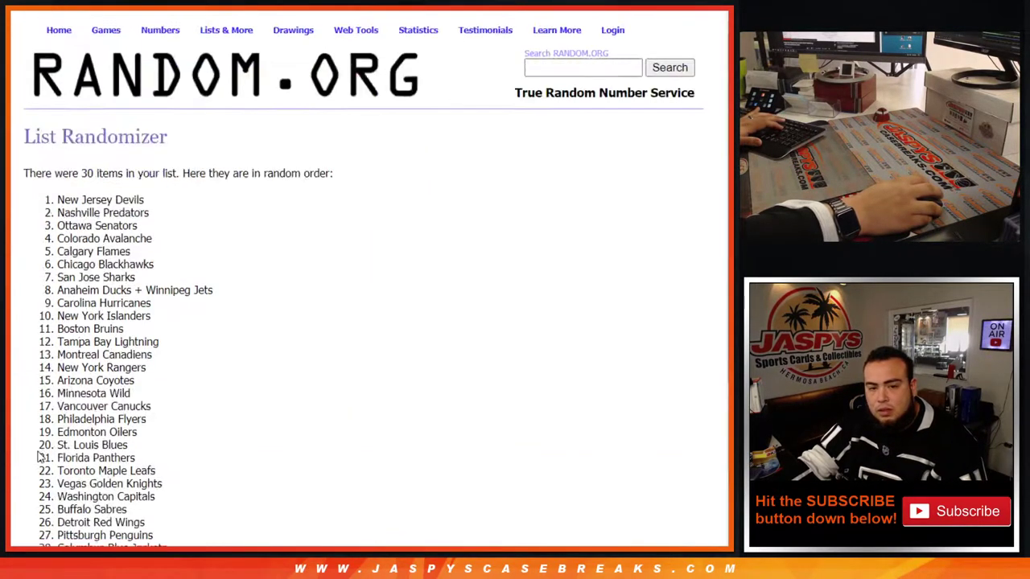
{"action": "scroll", "coordinate": [38, 457], "scroll_direction": "down", "scroll_amount": 3}
{"action": "left_click", "coordinate": [38, 455]}
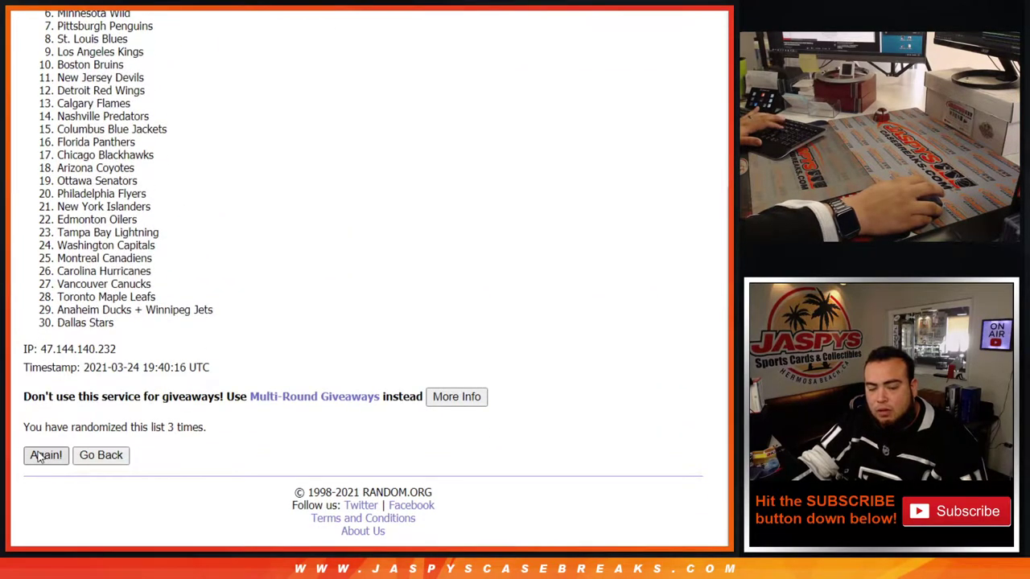
{"action": "left_click", "coordinate": [38, 456]}
{"action": "left_click", "coordinate": [39, 456]}
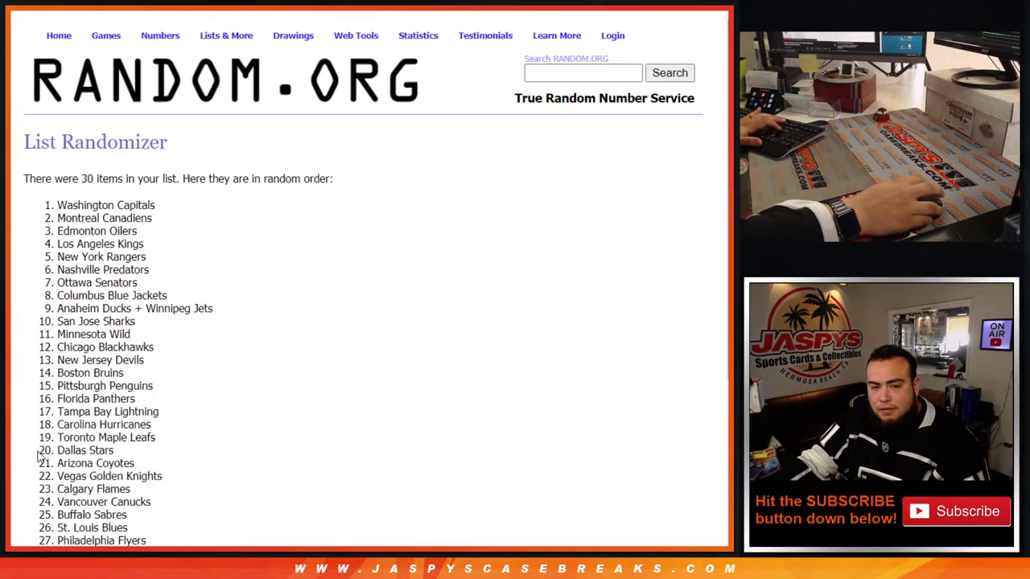
{"action": "left_click", "coordinate": [38, 456]}
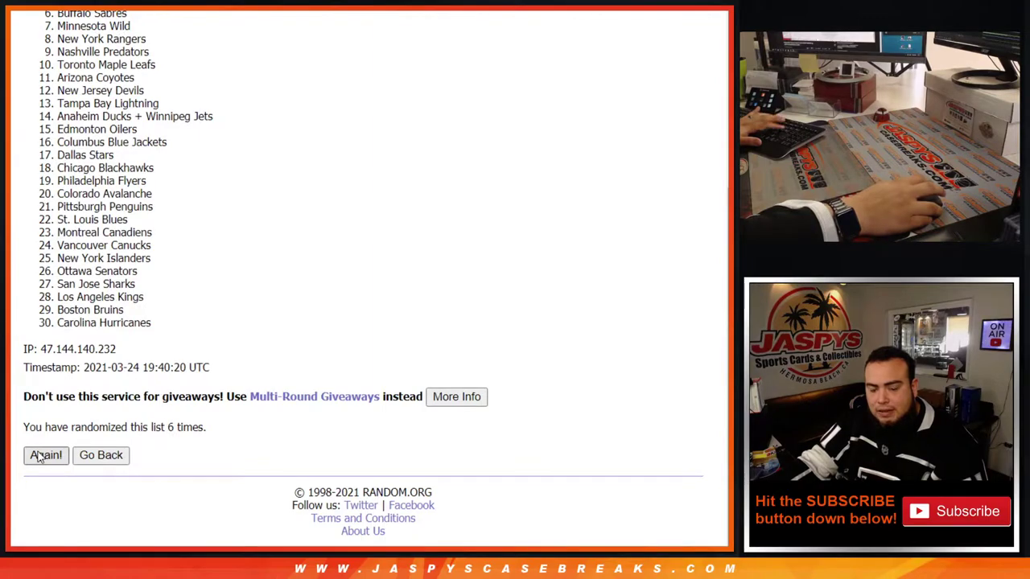
{"action": "left_click", "coordinate": [39, 455]}
{"action": "left_click", "coordinate": [39, 455]}
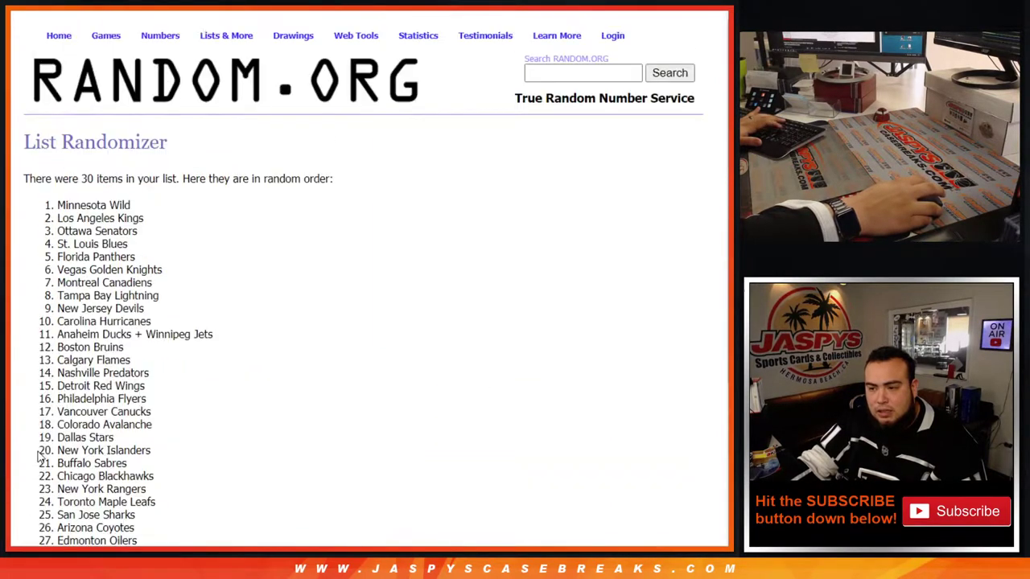
{"action": "key", "text": "Return"}
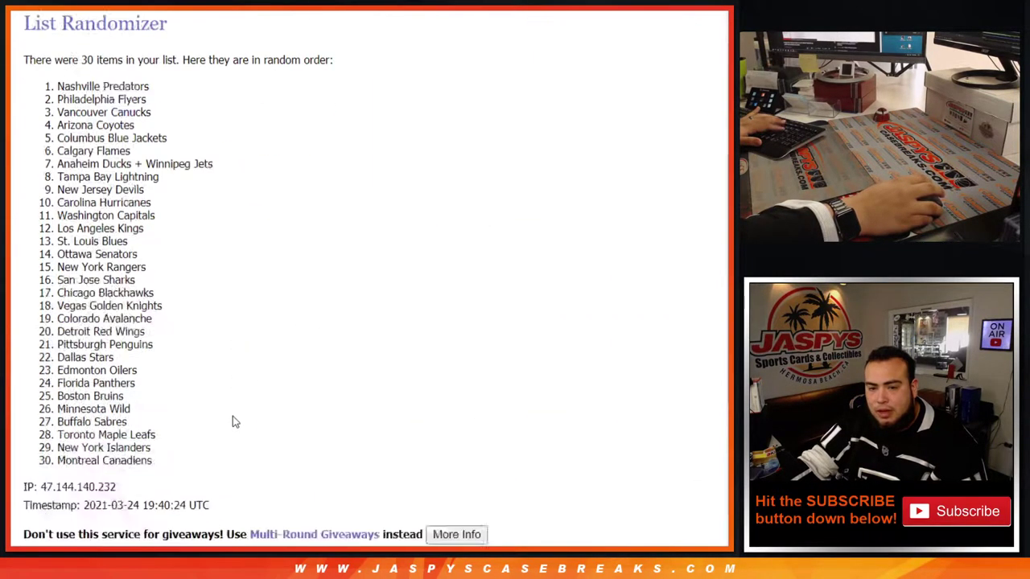
{"action": "left_click_drag", "start_coordinate": [170, 426], "coordinate": [225, 424]}
{"action": "scroll", "coordinate": [225, 424], "scroll_direction": "up", "scroll_amount": 4}
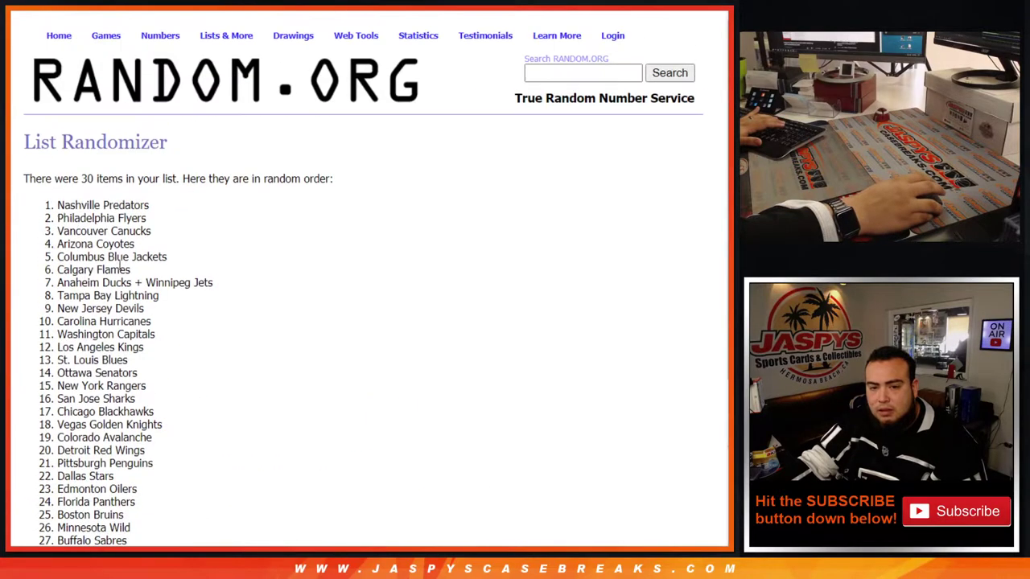
Copy the randomized team list into column B of the Google Sheets spreadsheet, starting at cell B1
{"action": "left_click_drag", "start_coordinate": [51, 202], "coordinate": [165, 324]}
{"action": "key", "text": "ctrl+c"}
{"action": "scroll", "coordinate": [161, 317], "scroll_direction": "down", "scroll_amount": 3}
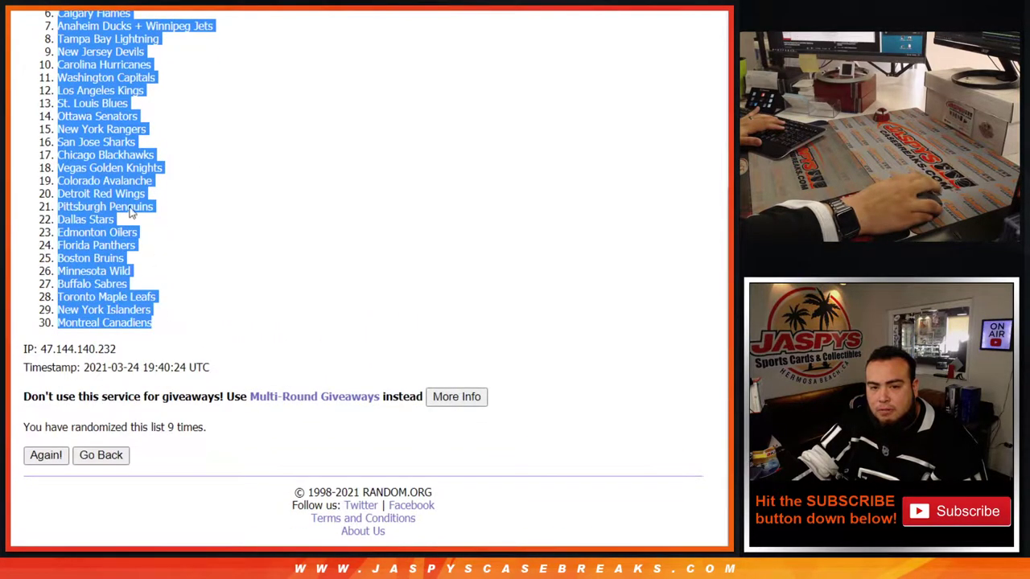
{"action": "key", "text": "ctrl+Tab"}
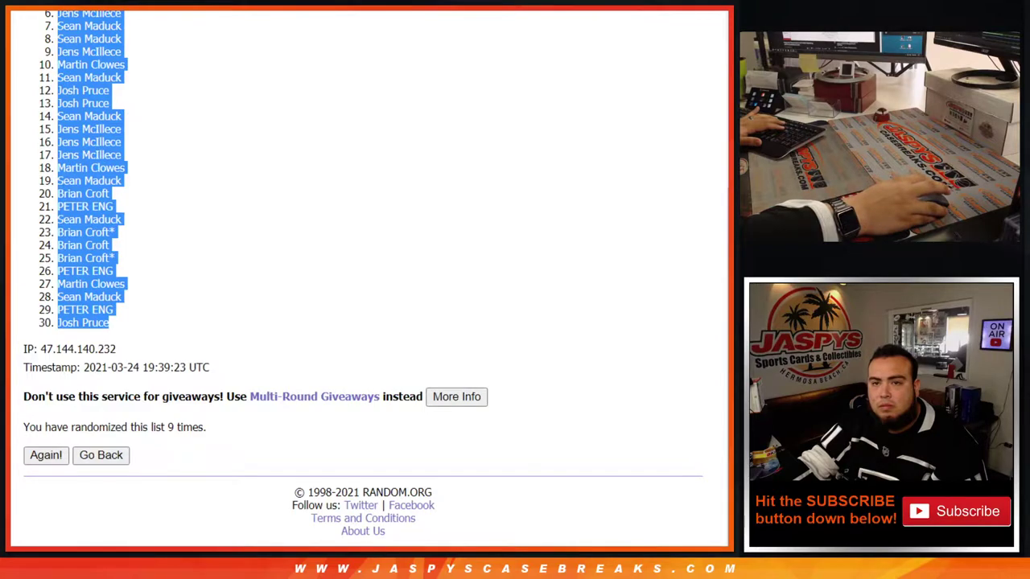
{"action": "key", "text": "ctrl+Tab"}
{"action": "key", "text": "ctrl+Tab"}
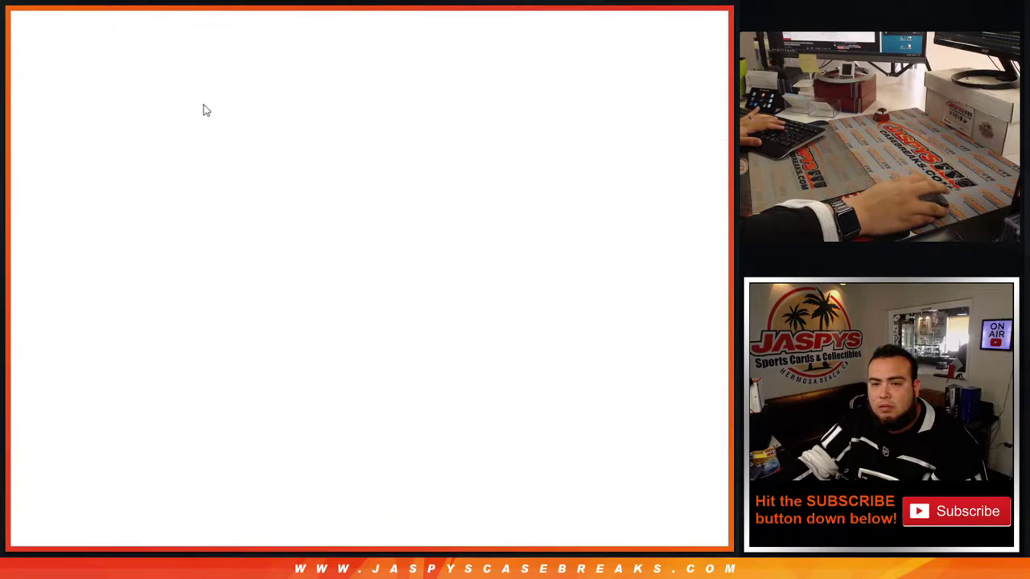
{"action": "left_click", "coordinate": [115, 128]}
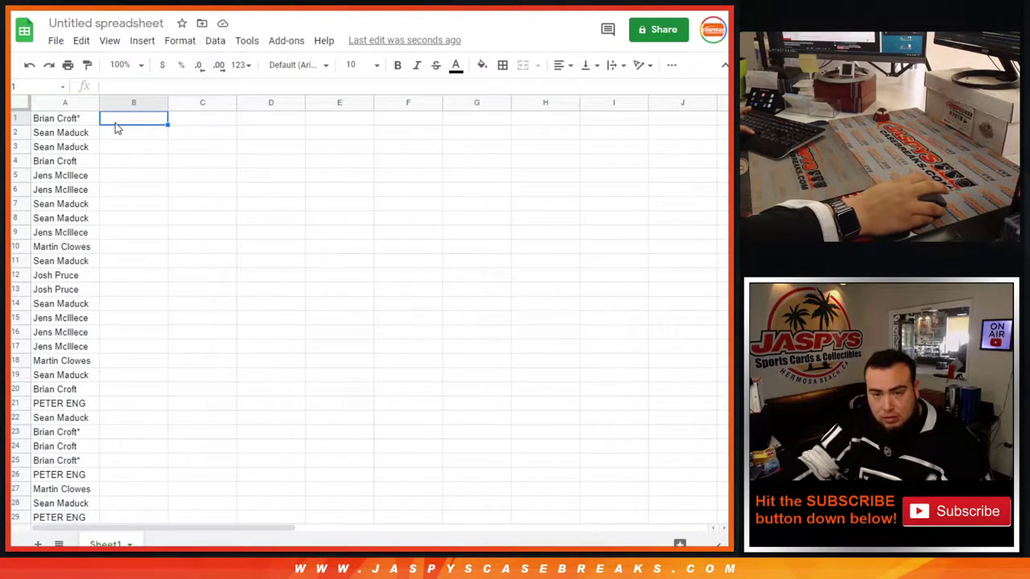
{"action": "key", "text": "ctrl+v"}
Set the whole sheet's font size to 14 and auto-fit the column widths to the names and teams
{"action": "key", "text": "ctrl+a"}
{"action": "left_click", "coordinate": [346, 64]}
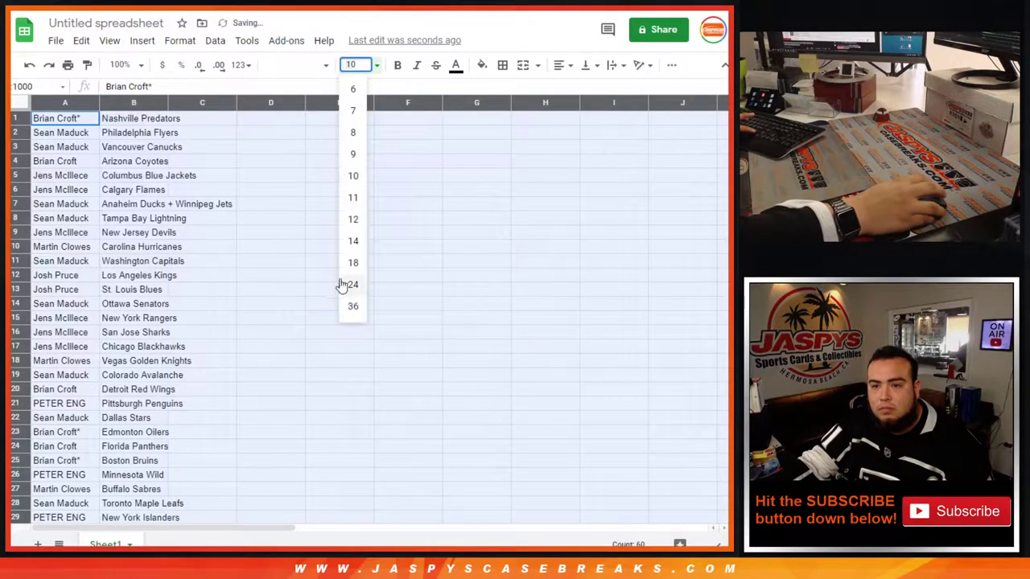
{"action": "left_click", "coordinate": [349, 244]}
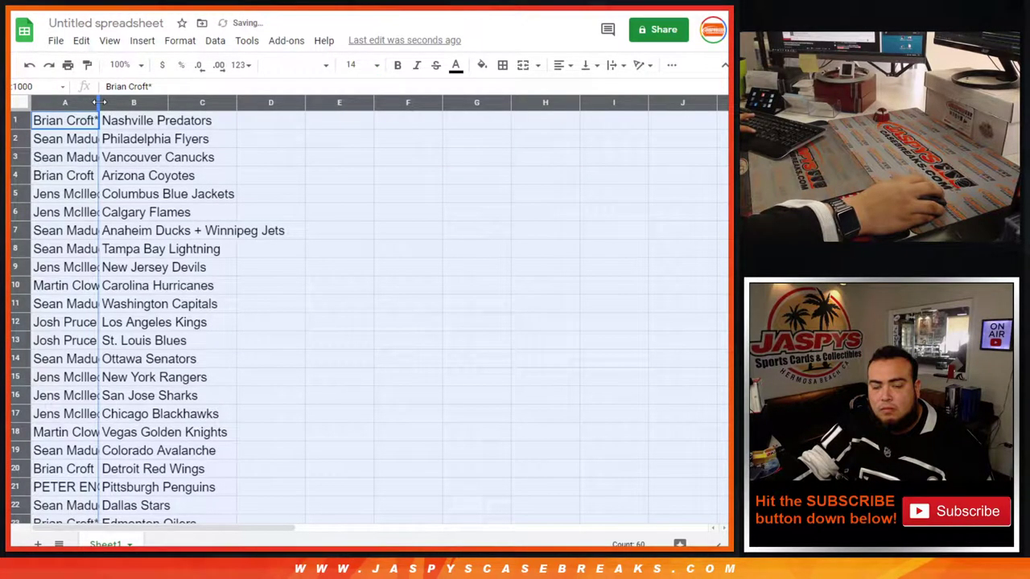
{"action": "double_click", "coordinate": [100, 102]}
{"action": "key", "text": "ctrl+Tab"}
{"action": "key", "text": "ctrl+Tab"}
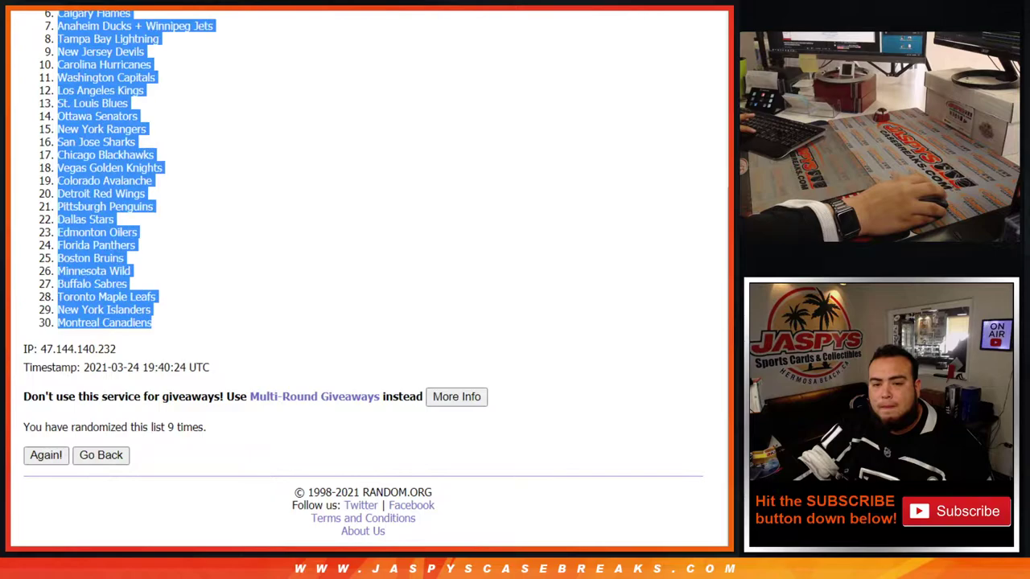
{"action": "key", "text": "ctrl+Tab"}
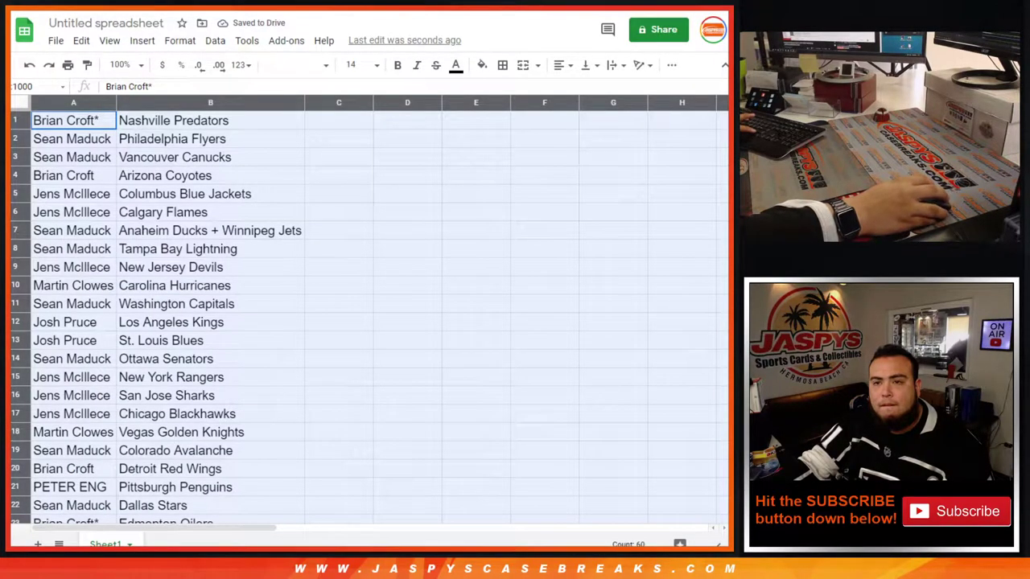
Switch to the JASPY SHOW NOTES spreadsheet and copy the break title after "12.35p PT:" from cell A8 of the break schedule
{"action": "key", "text": "ctrl+Tab"}
{"action": "left_click", "coordinate": [356, 243]}
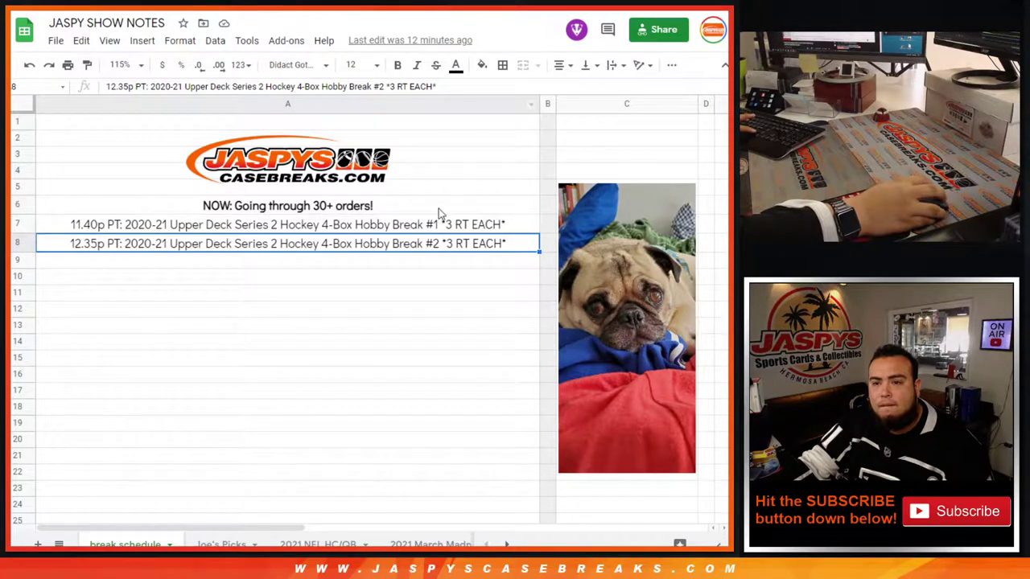
{"action": "double_click", "coordinate": [456, 252]}
{"action": "left_click_drag", "start_coordinate": [510, 244], "coordinate": [120, 258]}
{"action": "key", "text": "ctrl+c"}
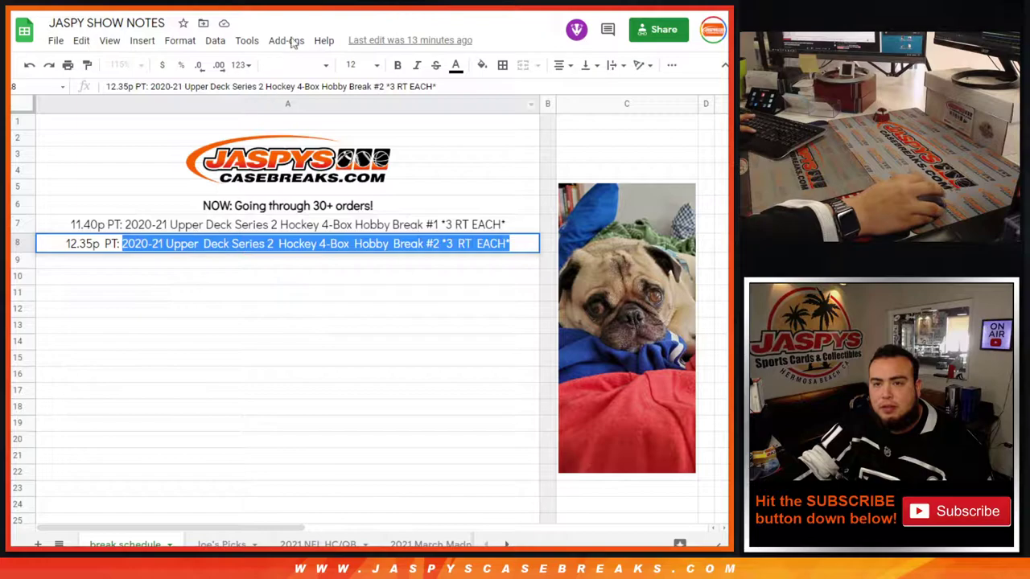
Rename the untitled names-and-teams spreadsheet "W. 3/24/21 - 2020-21 Upper Deck Series 2 Hockey 4-Box Hobby Break #2 *3 RT EACH*"
{"action": "key", "text": "ctrl+shift+Tab"}
{"action": "left_click", "coordinate": [76, 27]}
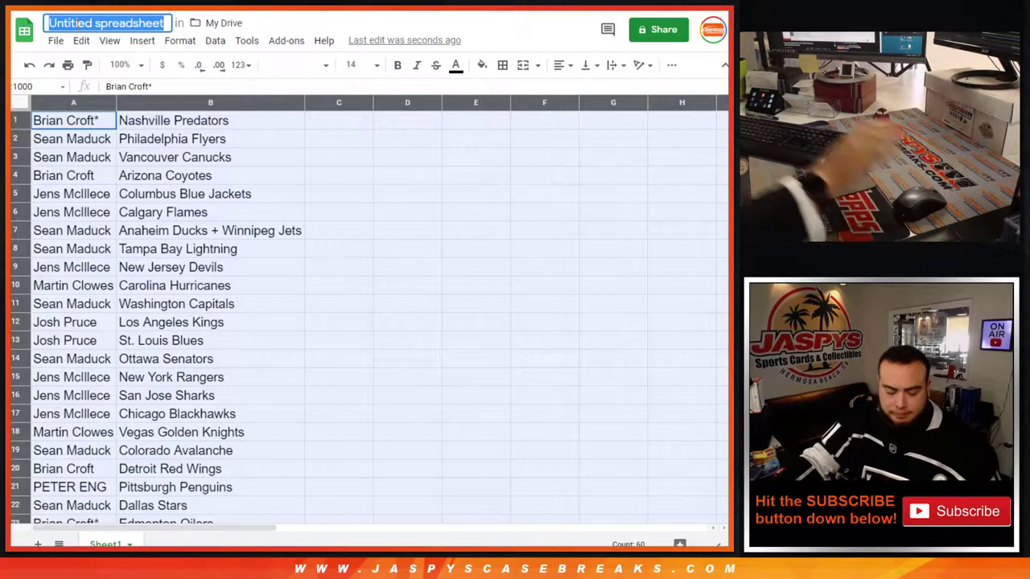
{"action": "type", "text": "W. 3/24/21"}
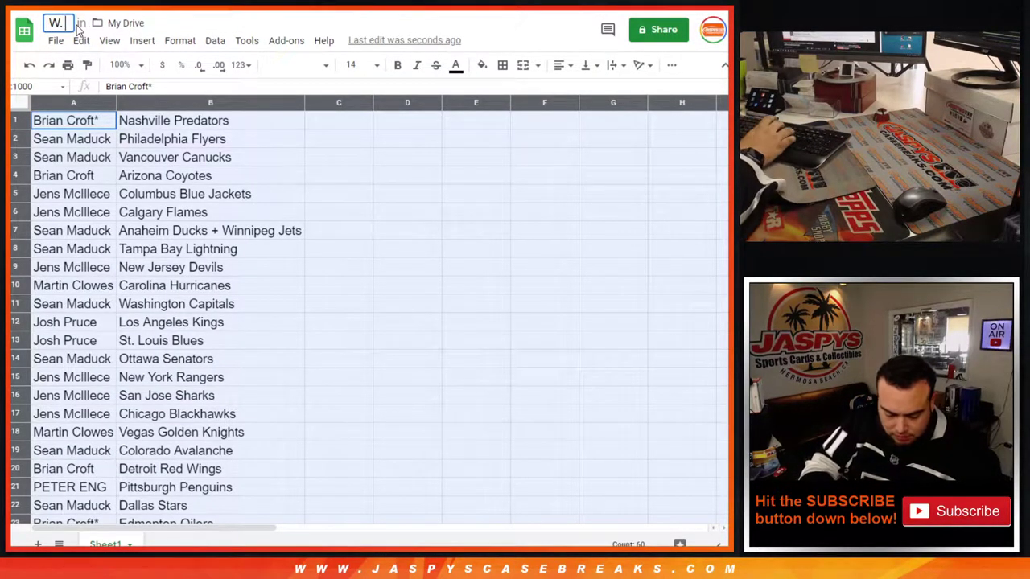
{"action": "type", "text": " -"}
{"action": "key", "text": "ctrl+v"}
{"action": "key", "text": "Return"}
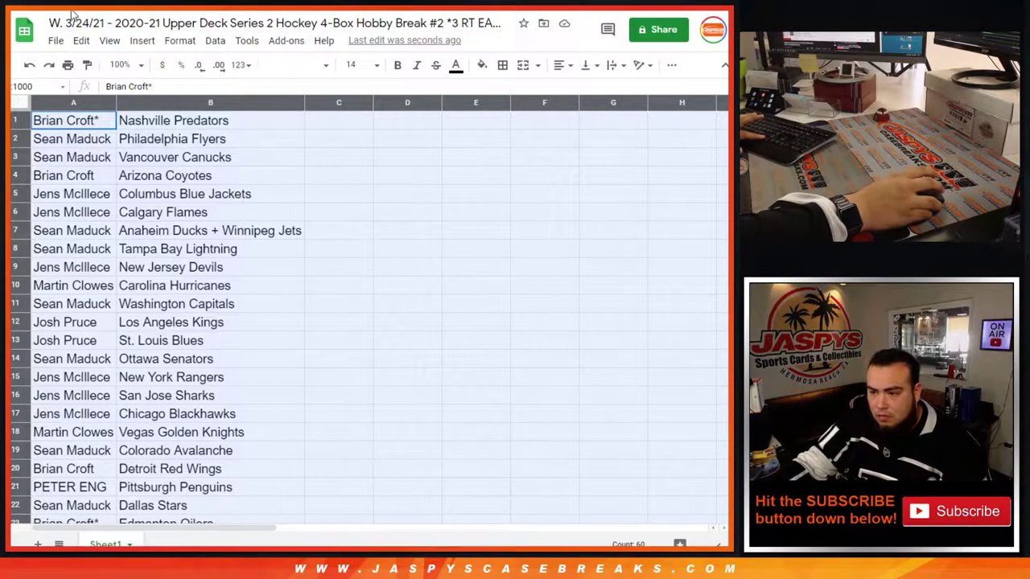
Sort the sheet A to Z by the teams in column B, and undo the sort
{"action": "left_click", "coordinate": [169, 176]}
{"action": "left_click", "coordinate": [297, 104]}
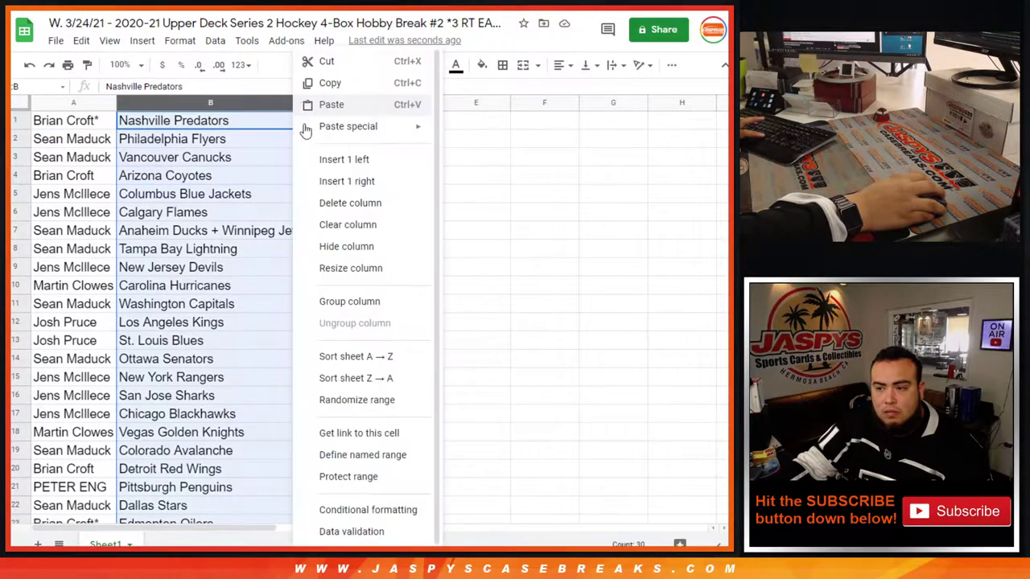
{"action": "left_click", "coordinate": [331, 356]}
{"action": "left_click_drag", "start_coordinate": [84, 125], "coordinate": [143, 211]}
{"action": "scroll", "coordinate": [165, 145], "scroll_direction": "down", "scroll_amount": 4}
{"action": "left_click", "coordinate": [29, 65]}
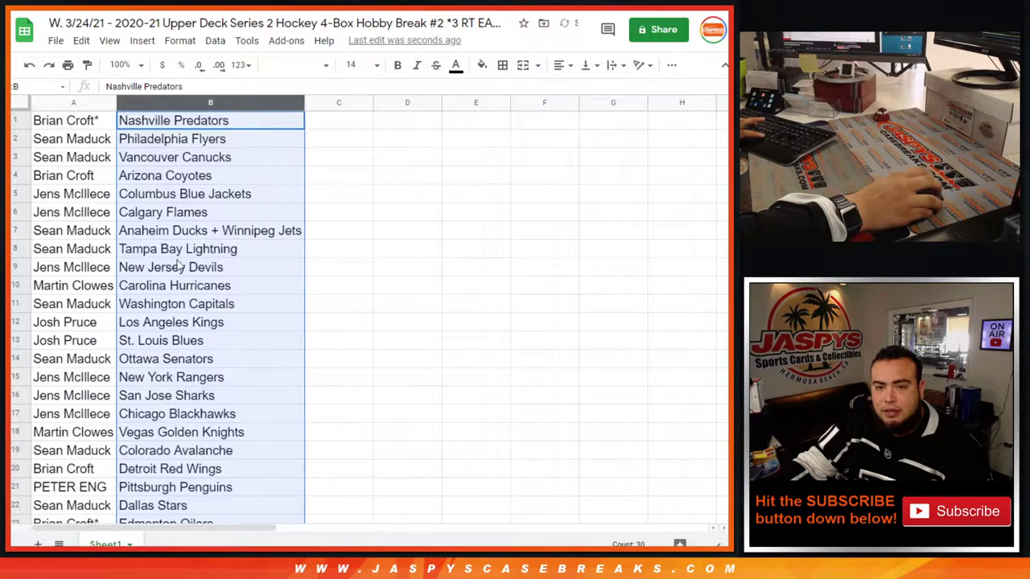
Go through the randomized participant and team pairings one row at a time, from row 1 to row 30
{"action": "left_click", "coordinate": [208, 212]}
{"action": "scroll", "coordinate": [57, 137], "scroll_direction": "down", "scroll_amount": 5}
{"action": "scroll", "coordinate": [57, 138], "scroll_direction": "up", "scroll_amount": 5}
{"action": "left_click", "coordinate": [14, 120]}
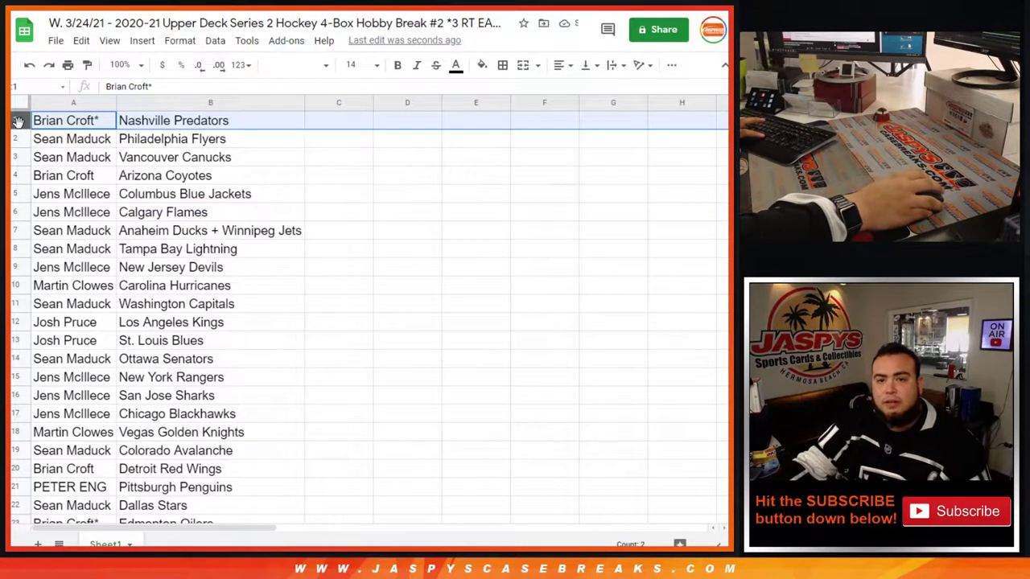
{"action": "left_click", "coordinate": [15, 135]}
{"action": "left_click", "coordinate": [16, 160]}
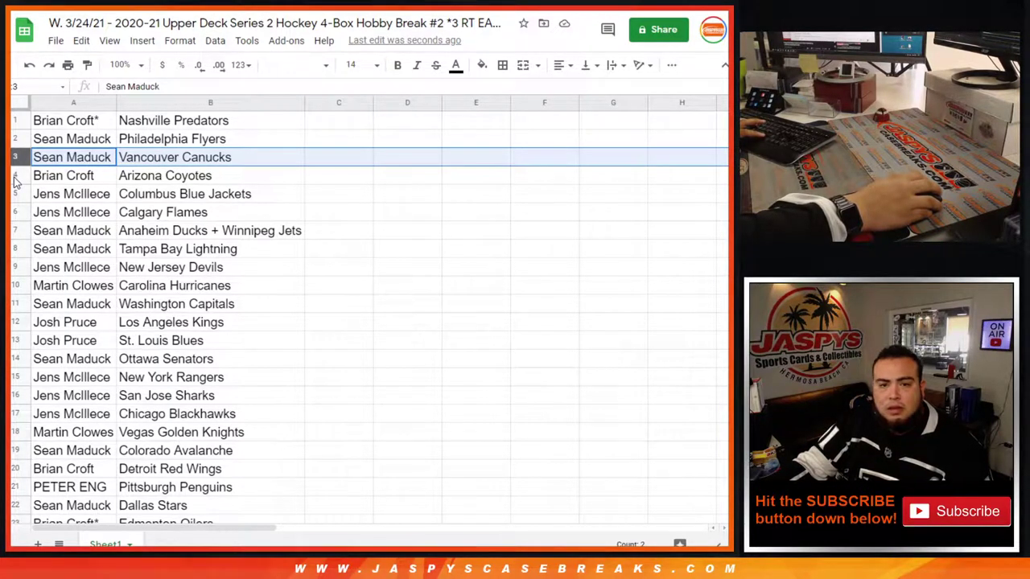
{"action": "left_click", "coordinate": [14, 176]}
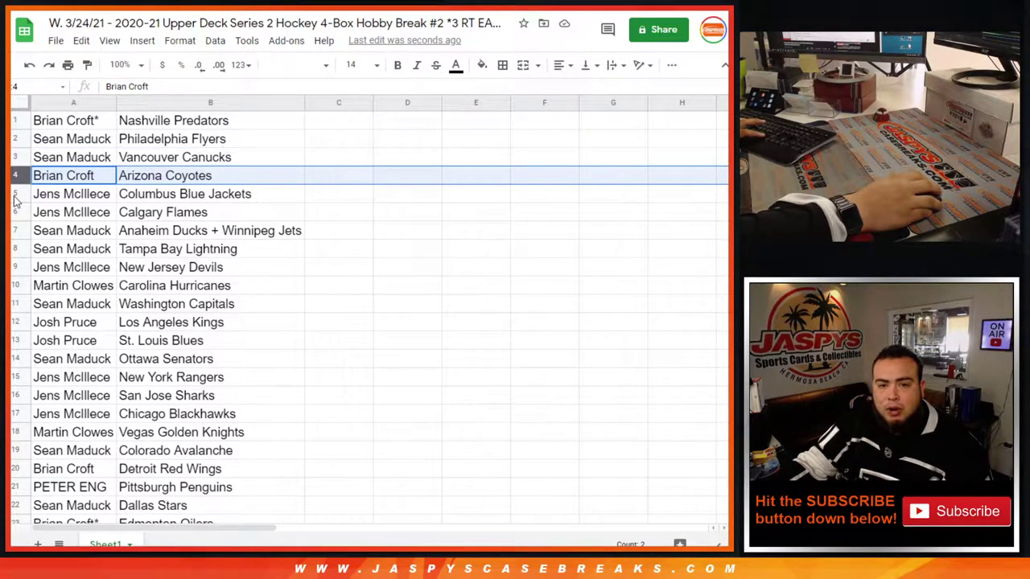
{"action": "left_click", "coordinate": [15, 195]}
{"action": "left_click", "coordinate": [15, 212]}
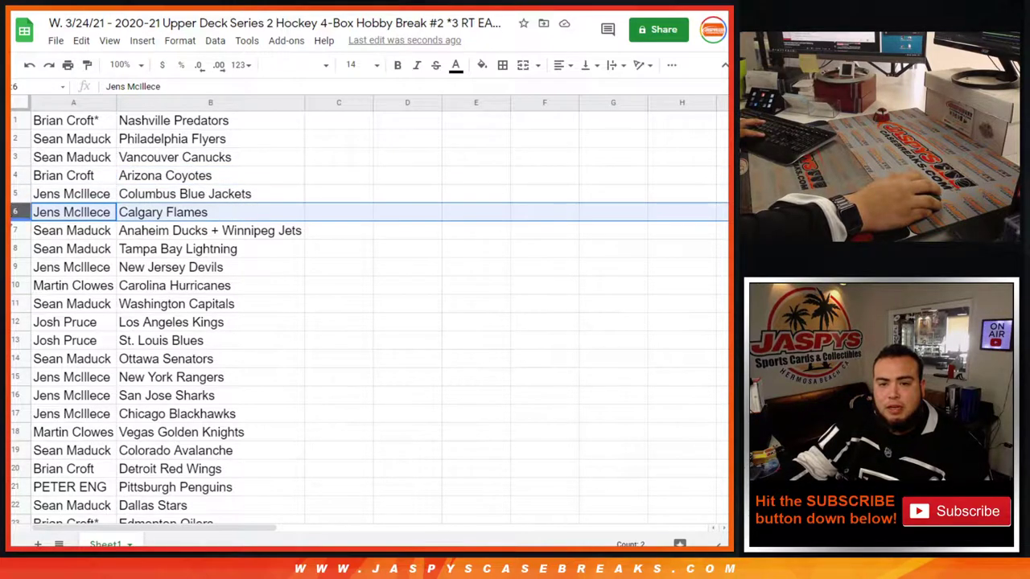
{"action": "left_click", "coordinate": [12, 231]}
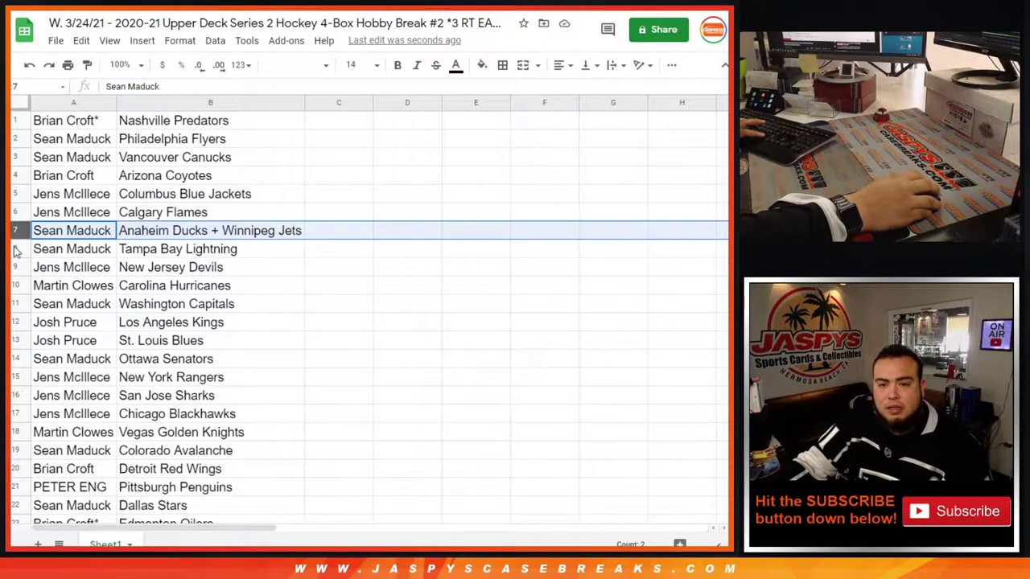
{"action": "left_click", "coordinate": [15, 251]}
{"action": "left_click", "coordinate": [14, 269]}
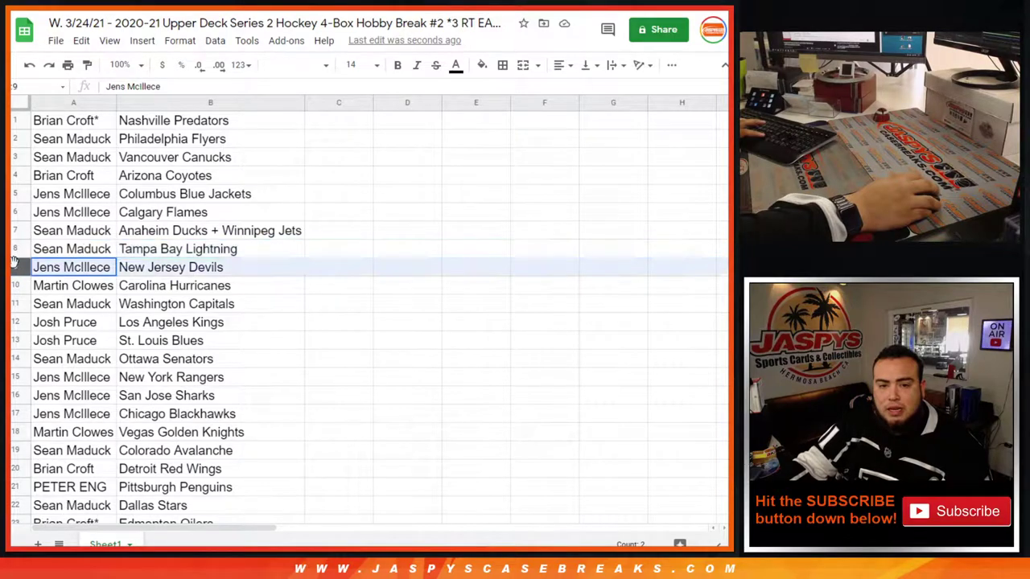
{"action": "left_click", "coordinate": [15, 286]}
{"action": "left_click", "coordinate": [15, 304]}
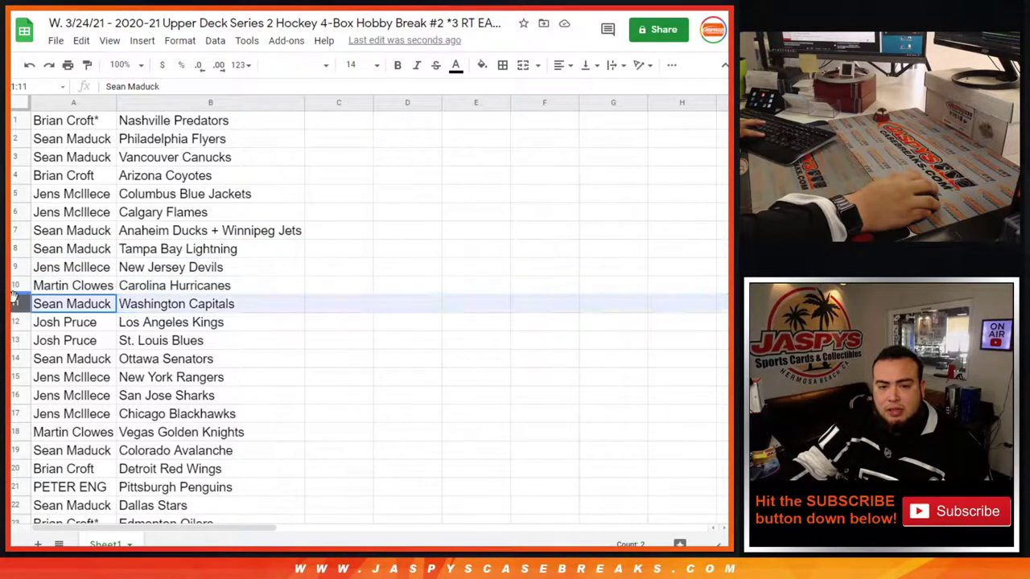
{"action": "left_click", "coordinate": [16, 322]}
{"action": "left_click", "coordinate": [16, 341]}
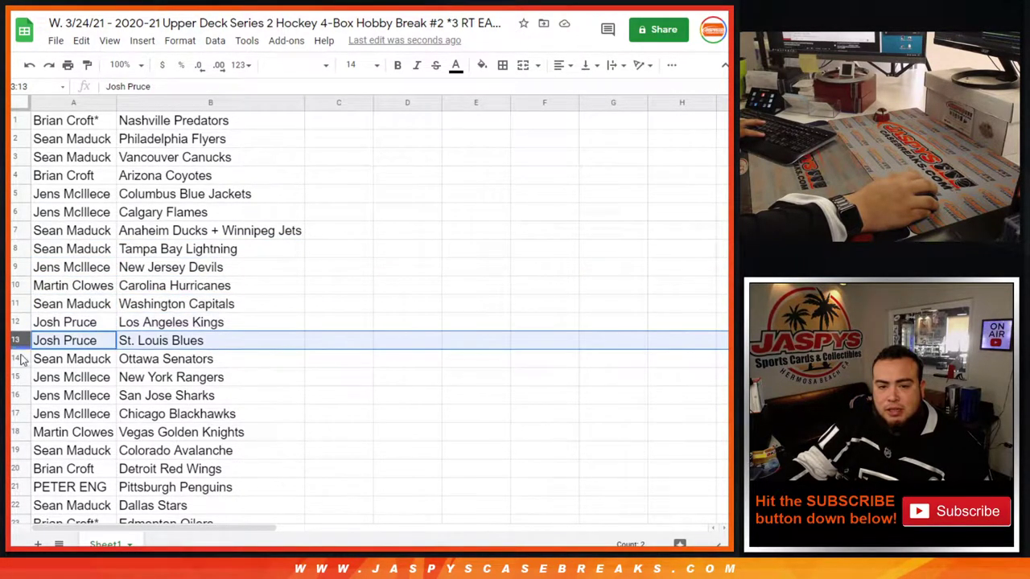
{"action": "left_click", "coordinate": [19, 359]}
{"action": "left_click", "coordinate": [17, 377]}
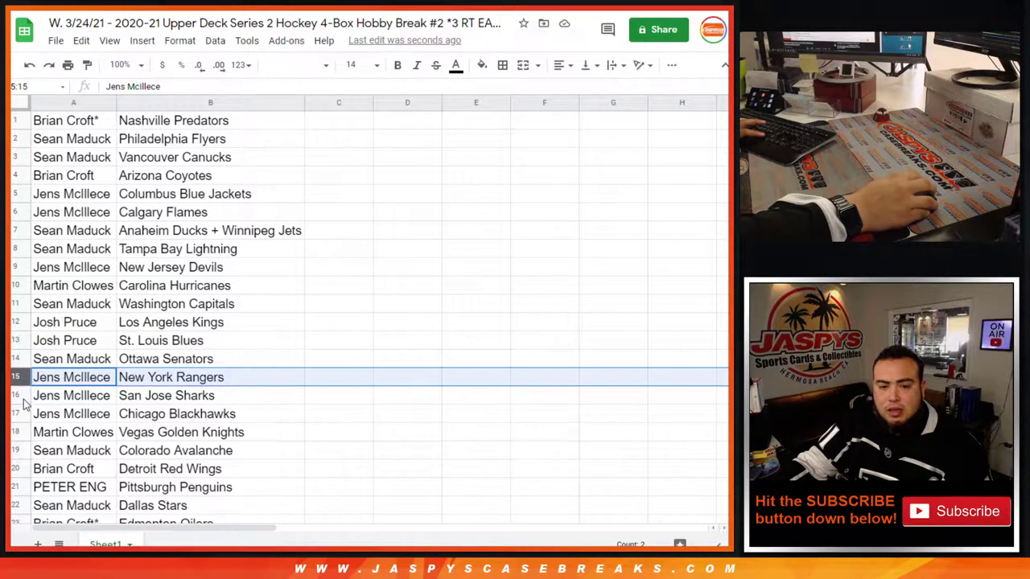
{"action": "left_click", "coordinate": [19, 396]}
{"action": "left_click", "coordinate": [20, 415]}
{"action": "left_click", "coordinate": [24, 433]}
{"action": "scroll", "coordinate": [29, 453], "scroll_direction": "down", "scroll_amount": 5}
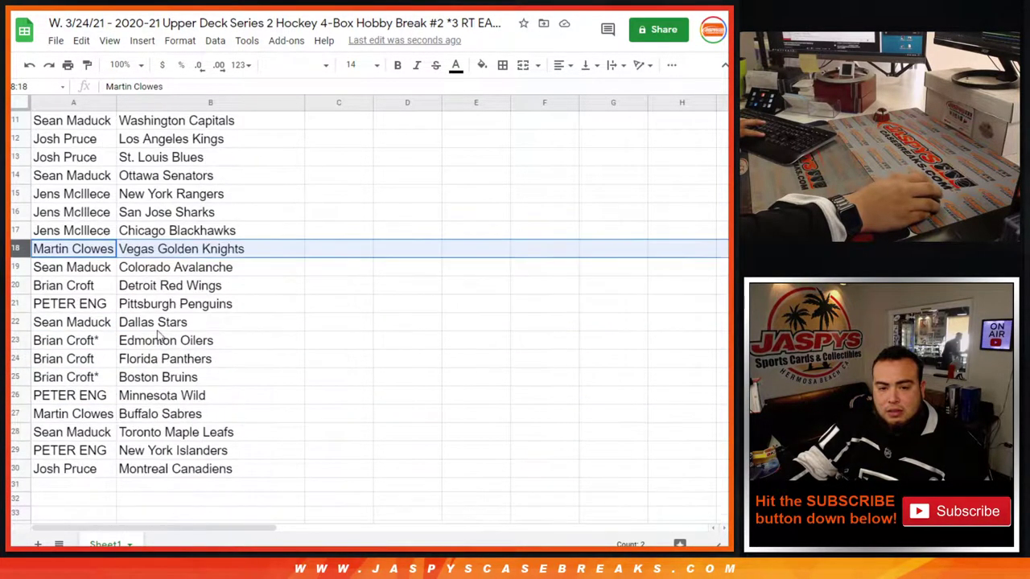
{"action": "left_click", "coordinate": [19, 267]}
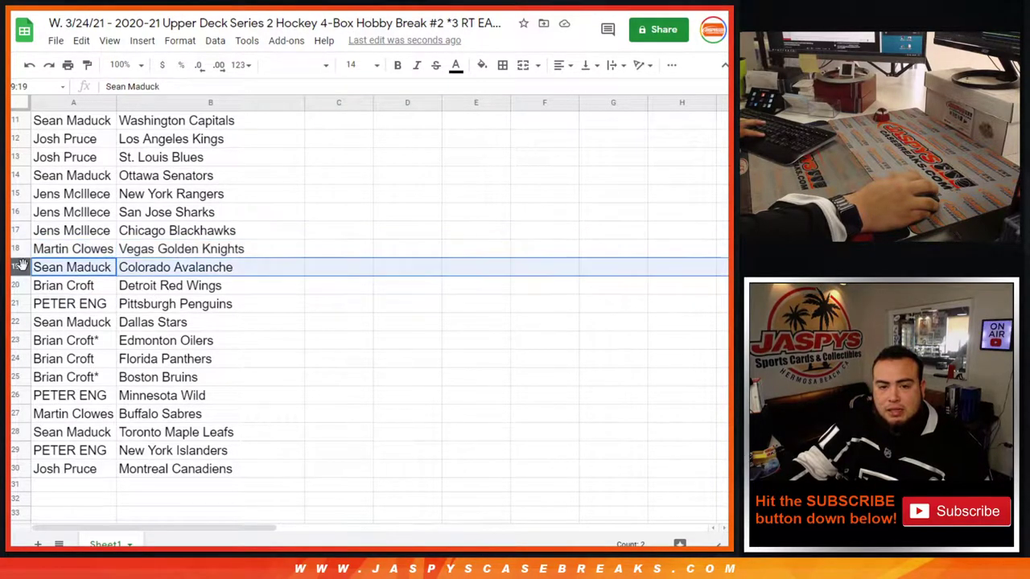
{"action": "left_click", "coordinate": [16, 286]}
{"action": "left_click", "coordinate": [19, 305]}
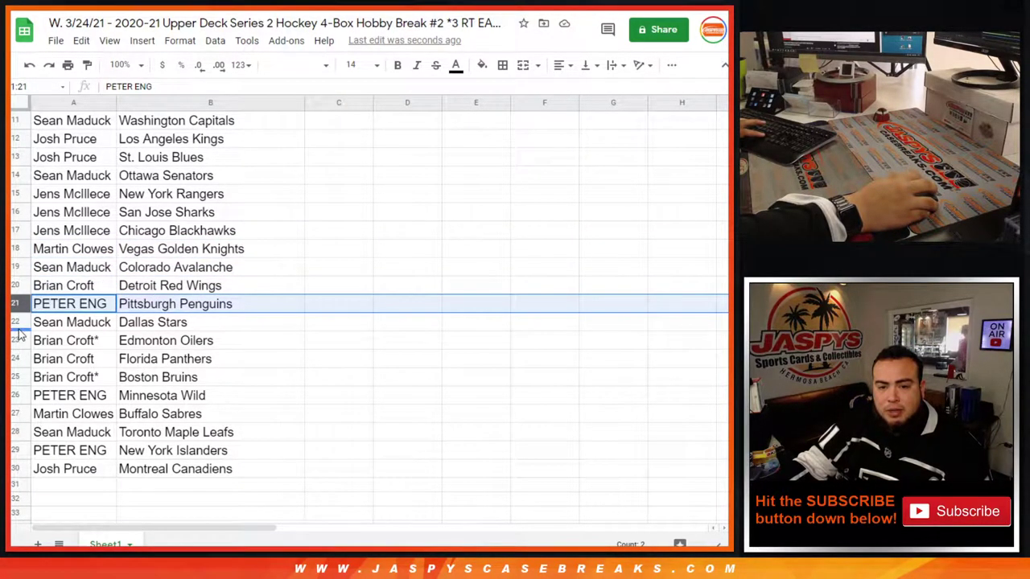
{"action": "left_click", "coordinate": [19, 323]}
{"action": "left_click", "coordinate": [20, 342]}
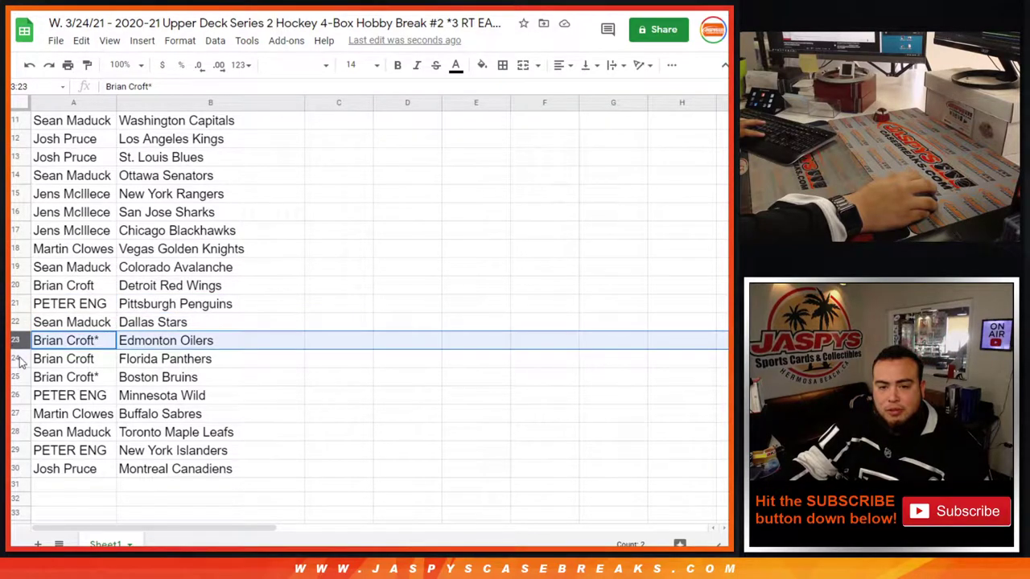
{"action": "left_click", "coordinate": [18, 360]}
{"action": "left_click", "coordinate": [17, 377]}
{"action": "left_click", "coordinate": [17, 396]}
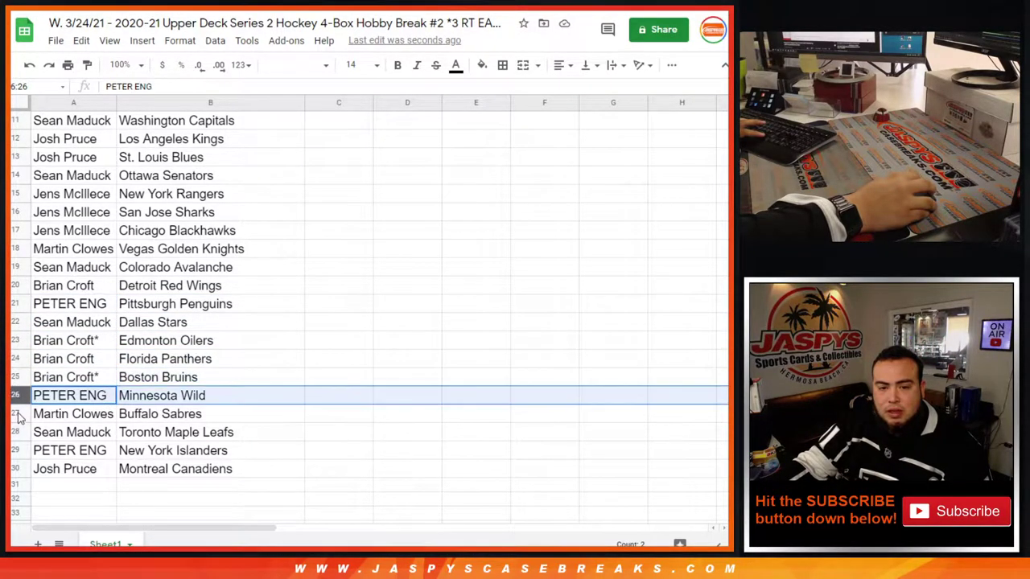
{"action": "left_click", "coordinate": [16, 414]}
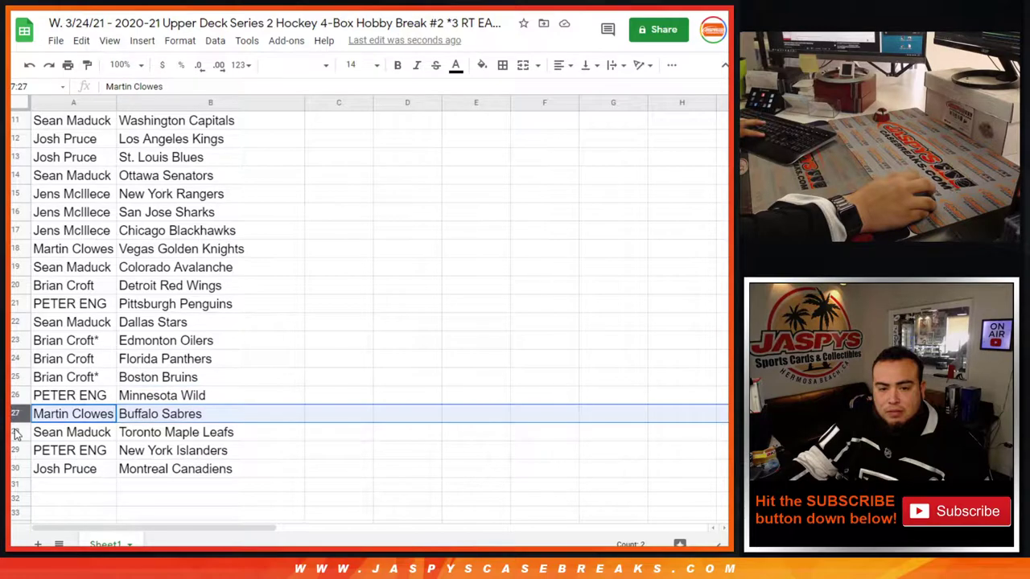
{"action": "left_click", "coordinate": [14, 432]}
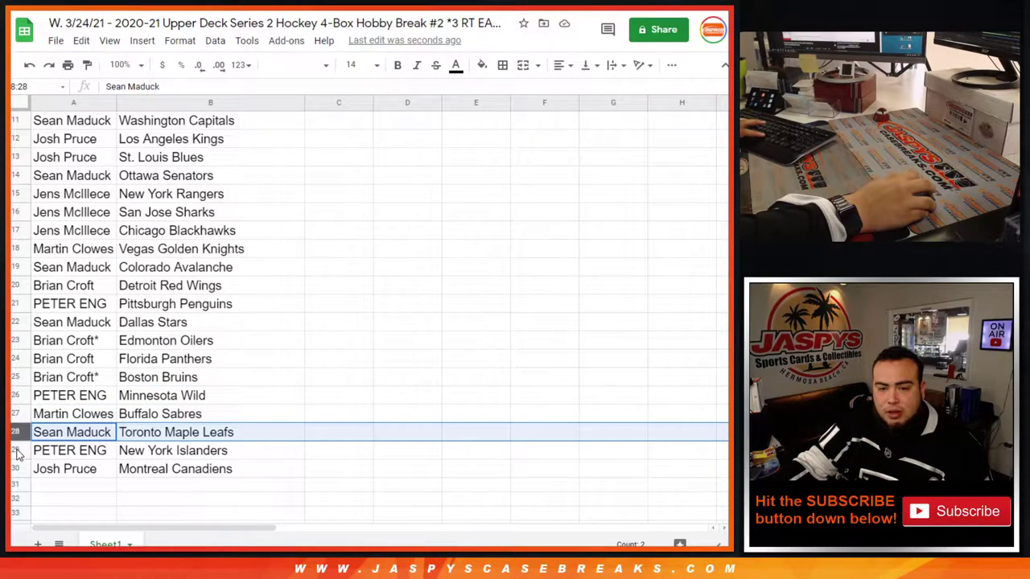
{"action": "left_click", "coordinate": [16, 452]}
{"action": "left_click", "coordinate": [16, 469]}
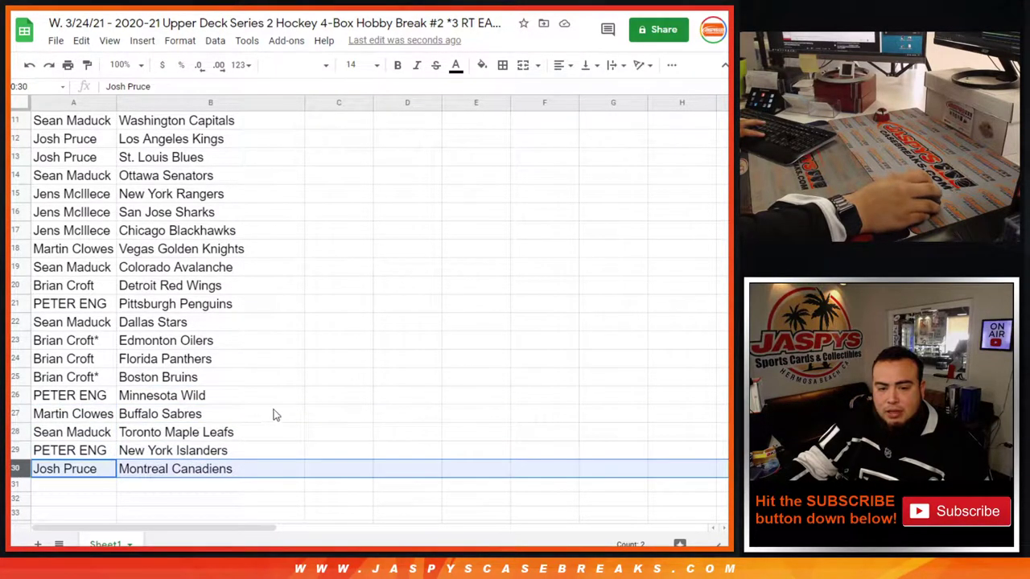
Sort the sheet A to Z by the team names in column B
{"action": "scroll", "coordinate": [274, 416], "scroll_direction": "up", "scroll_amount": 5}
{"action": "left_click", "coordinate": [295, 107]}
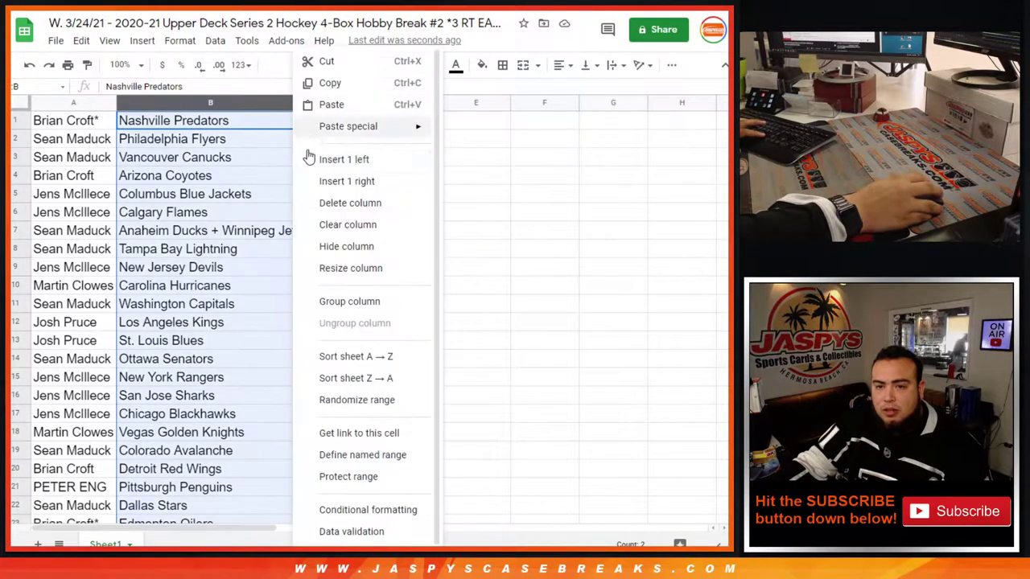
{"action": "left_click", "coordinate": [338, 357]}
Apply all borders to the name and team range A1:B30 and center its text horizontally
{"action": "left_click", "coordinate": [89, 121]}
{"action": "left_click_drag", "start_coordinate": [89, 121], "coordinate": [166, 214]}
{"action": "scroll", "coordinate": [203, 288], "scroll_direction": "up", "scroll_amount": 5}
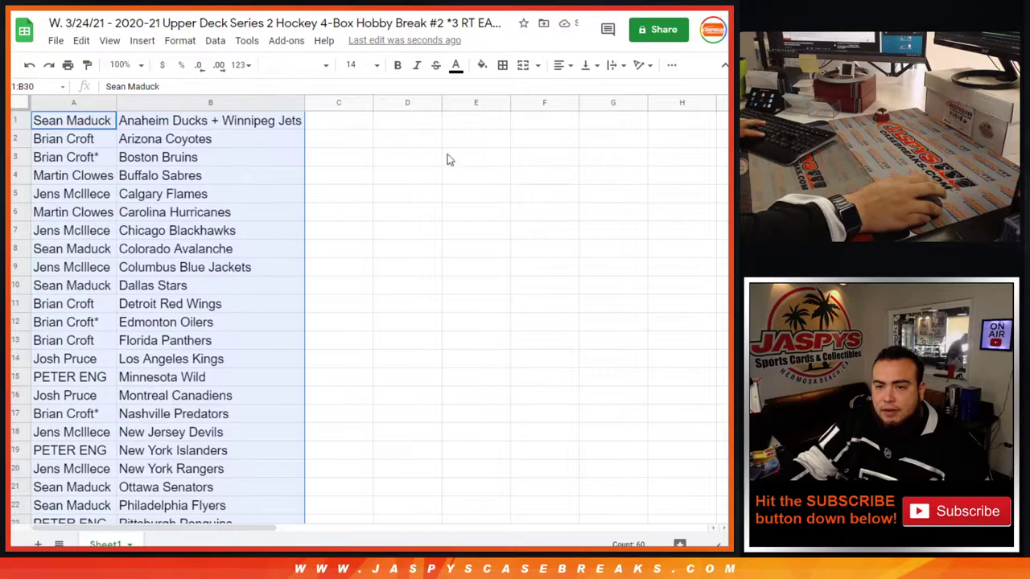
{"action": "left_click", "coordinate": [504, 65]}
{"action": "left_click", "coordinate": [509, 94]}
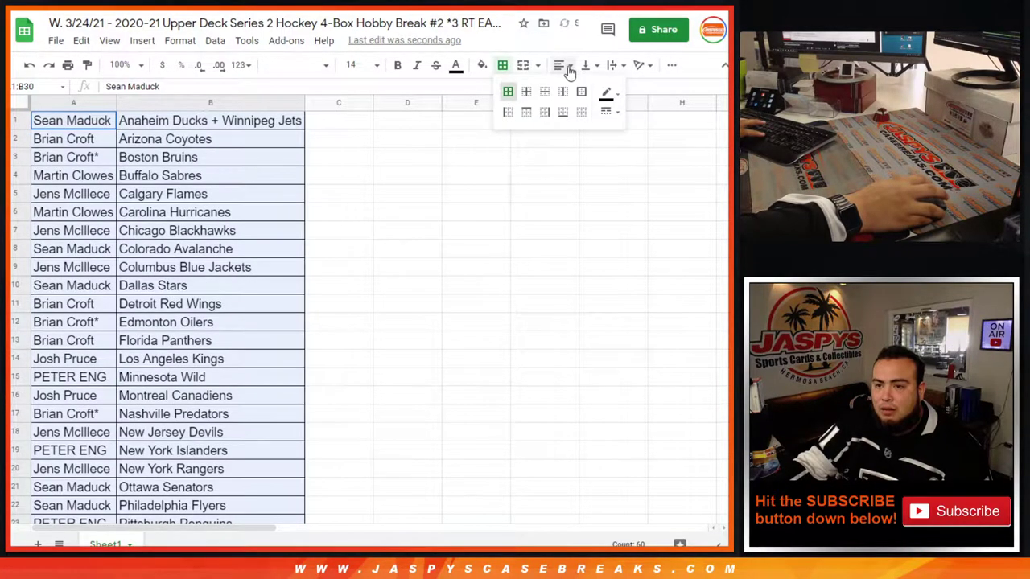
{"action": "left_click", "coordinate": [568, 65]}
{"action": "left_click", "coordinate": [563, 90]}
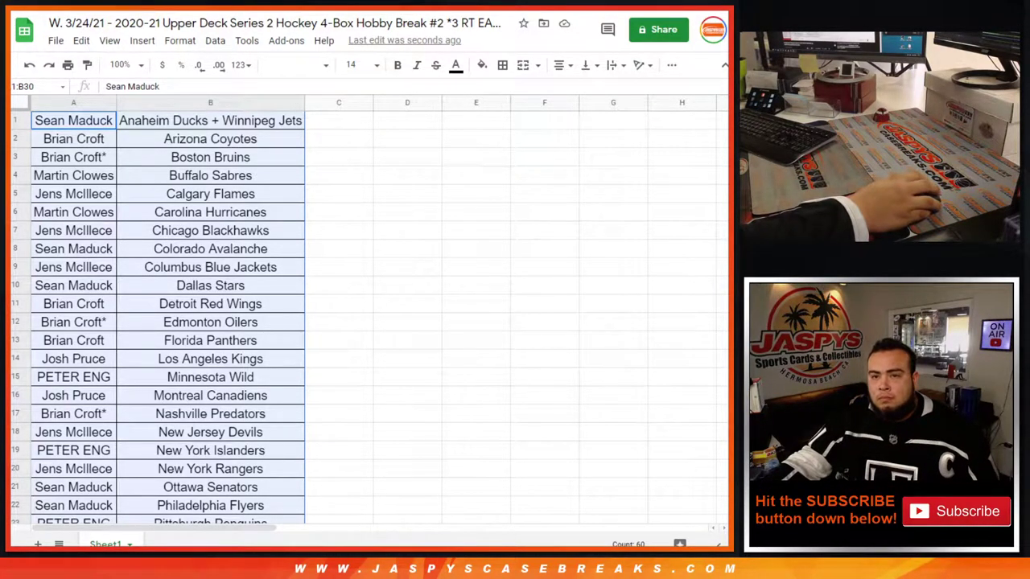
Print one copy of the current sheet in portrait orientation with the workbook title included
{"action": "scroll", "coordinate": [218, 278], "scroll_direction": "down", "scroll_amount": 2}
{"action": "scroll", "coordinate": [217, 278], "scroll_direction": "up", "scroll_amount": 2}
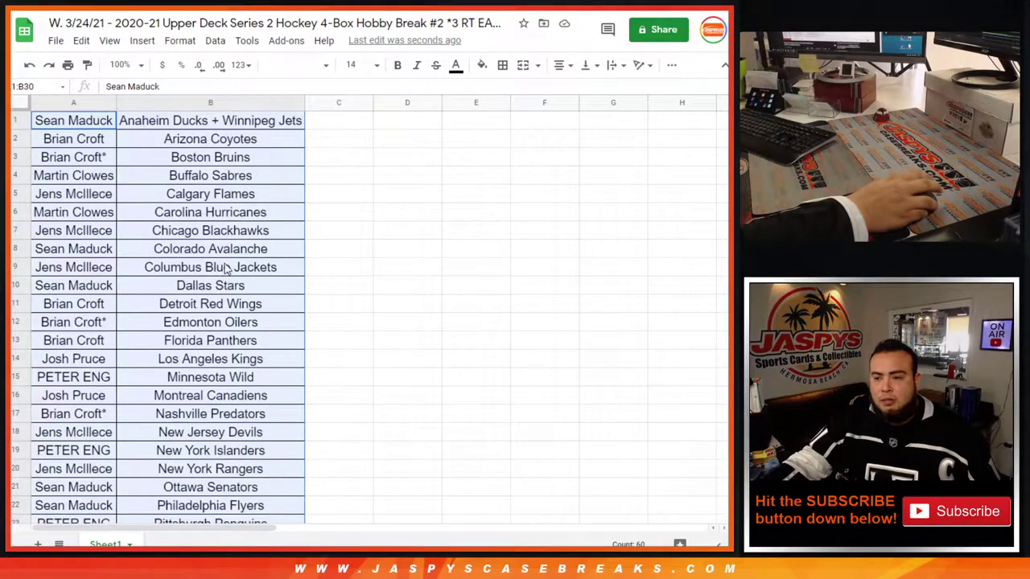
{"action": "left_click", "coordinate": [68, 68]}
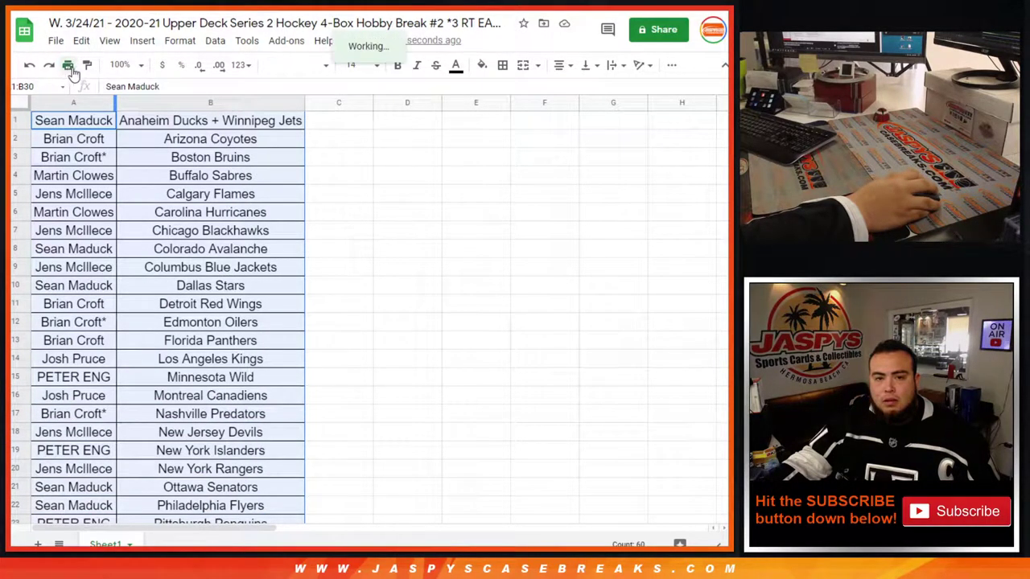
{"action": "left_click", "coordinate": [657, 193]}
{"action": "left_click", "coordinate": [626, 366]}
{"action": "left_click", "coordinate": [598, 415]}
{"action": "scroll", "coordinate": [520, 197], "scroll_direction": "down", "scroll_amount": 2}
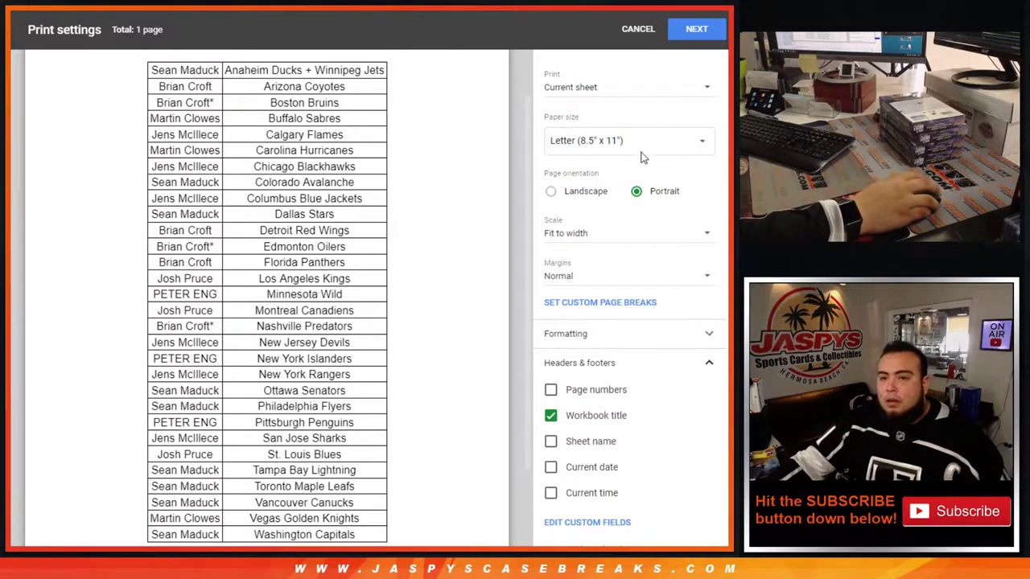
{"action": "left_click", "coordinate": [696, 28]}
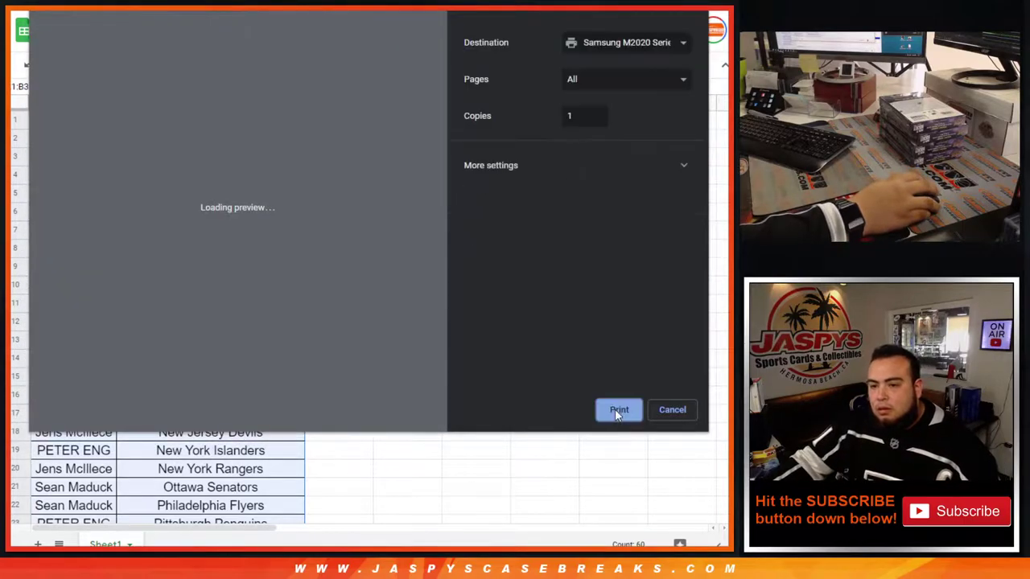
{"action": "left_click", "coordinate": [617, 410]}
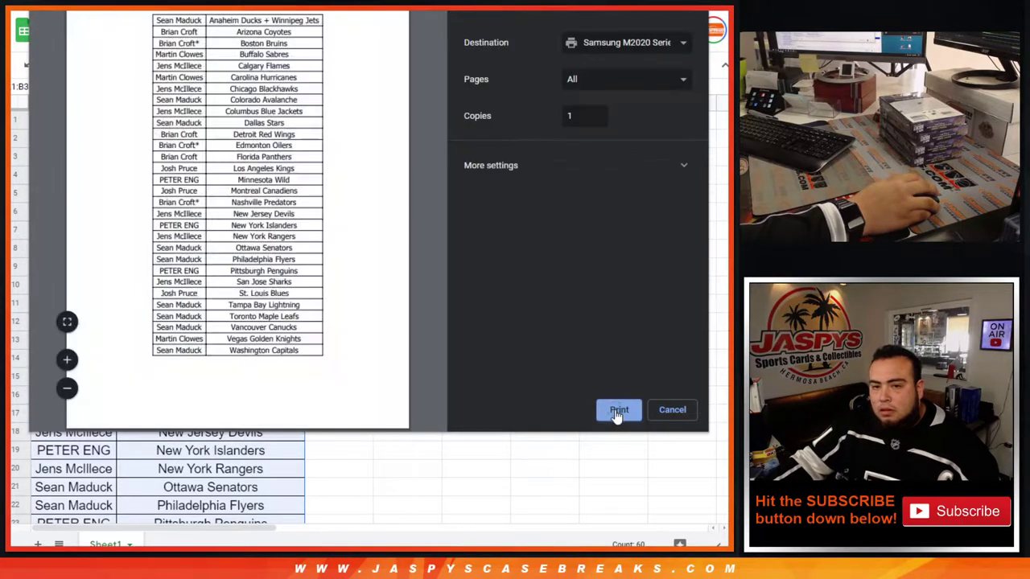